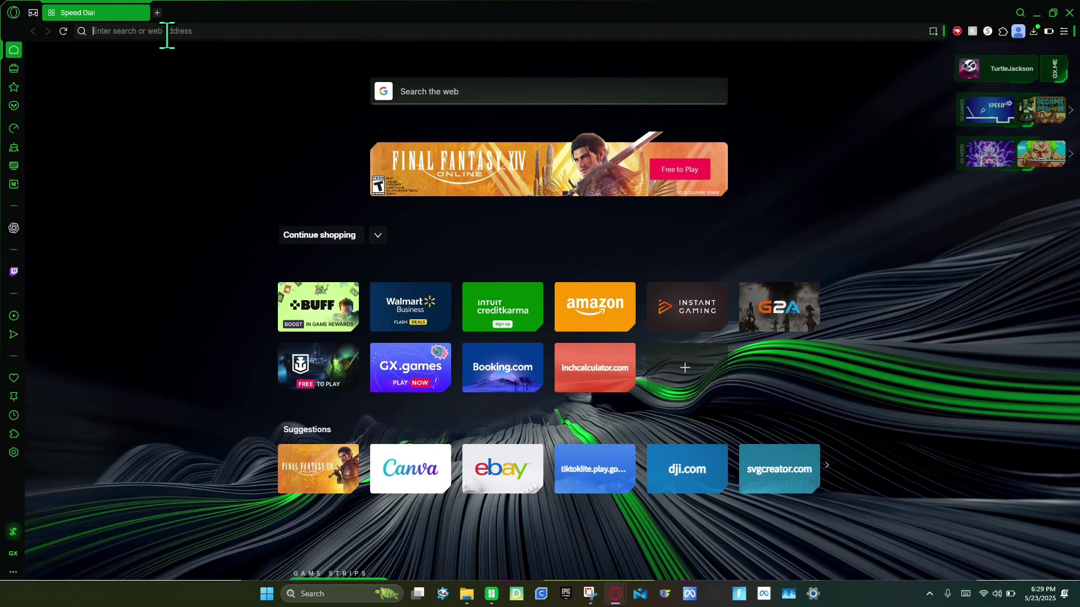
Step: Open svgcreator.com in the browser
left_click(167, 35)
type("svgcreator.com")
key("Return")
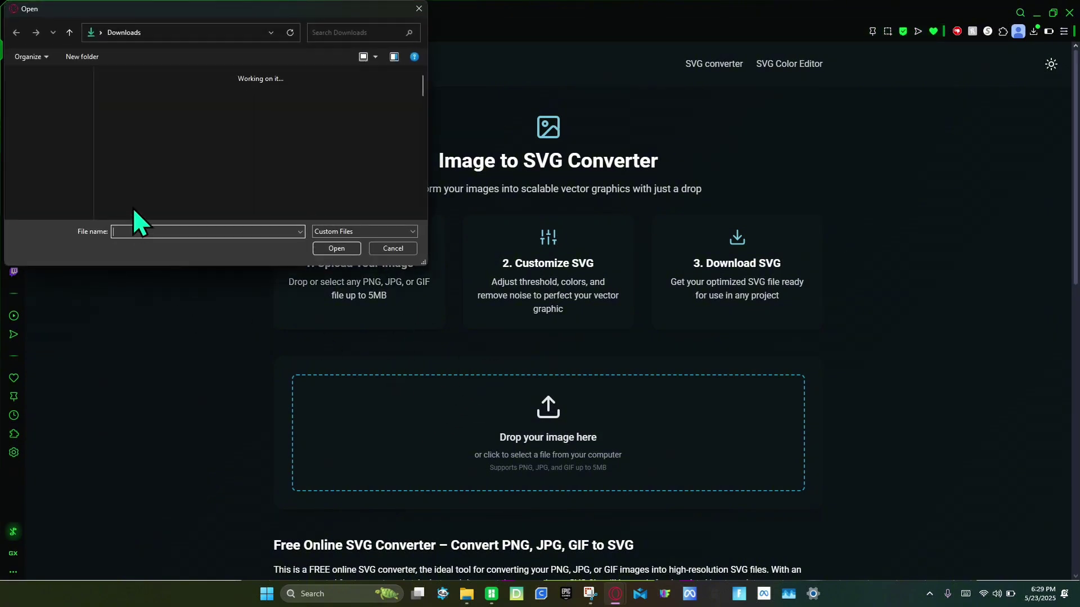
Step: Upload the letter image from the Downloads folder to the Image to SVG Converter and download the resulting SVG
left_click(134, 138)
double_click(133, 138)
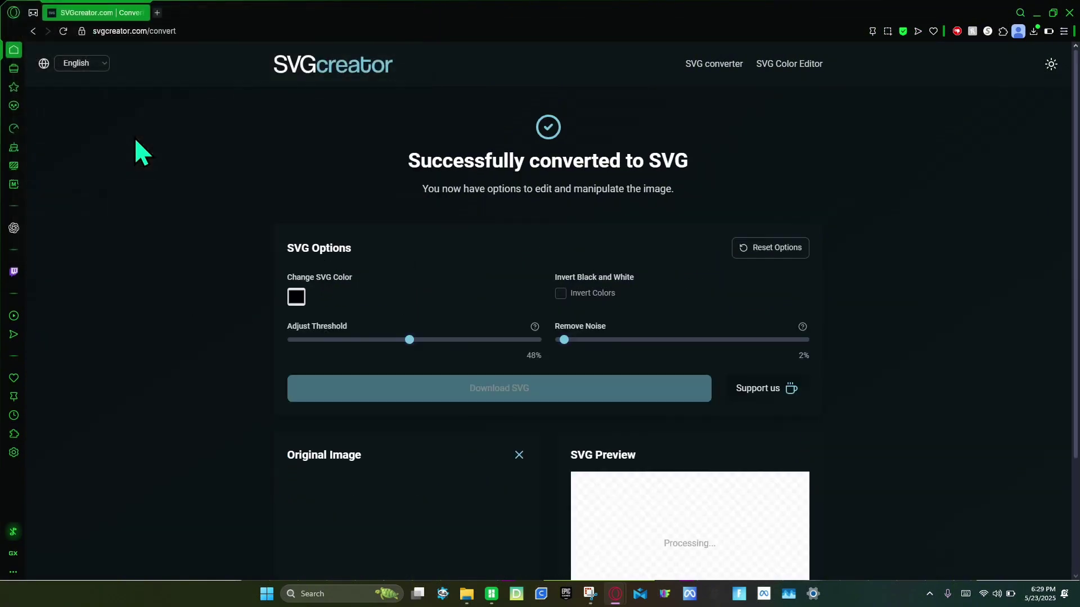
scroll(293, 247, "down", 3)
left_click(463, 248)
Step: Open tinkercad.com in a new browser tab and create a new 3D design
left_click(158, 13)
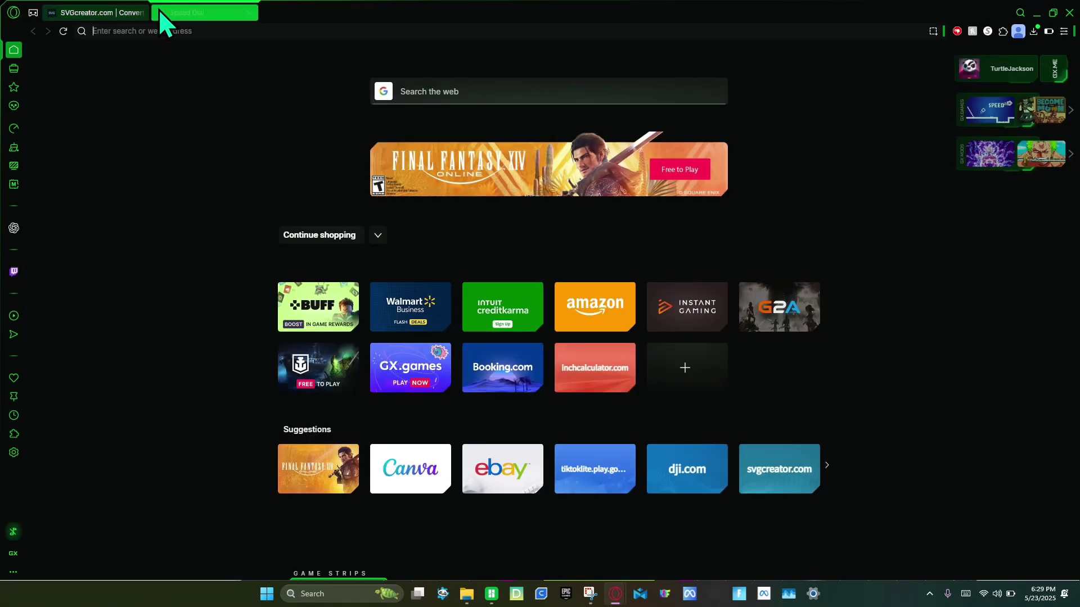
type("tinkercad.com")
key("Return")
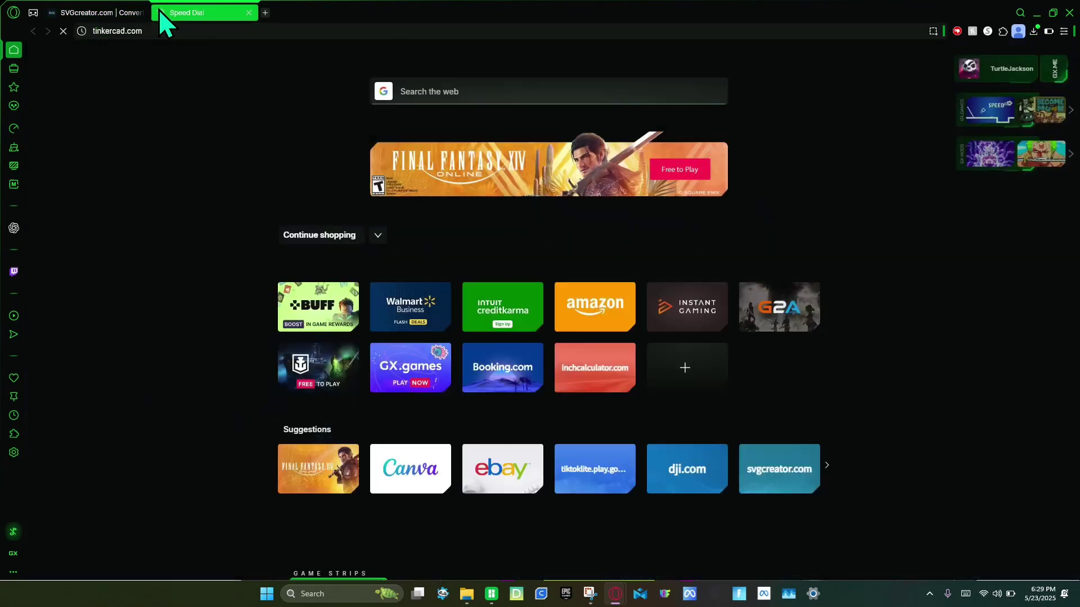
left_click(1029, 238)
left_click(1011, 268)
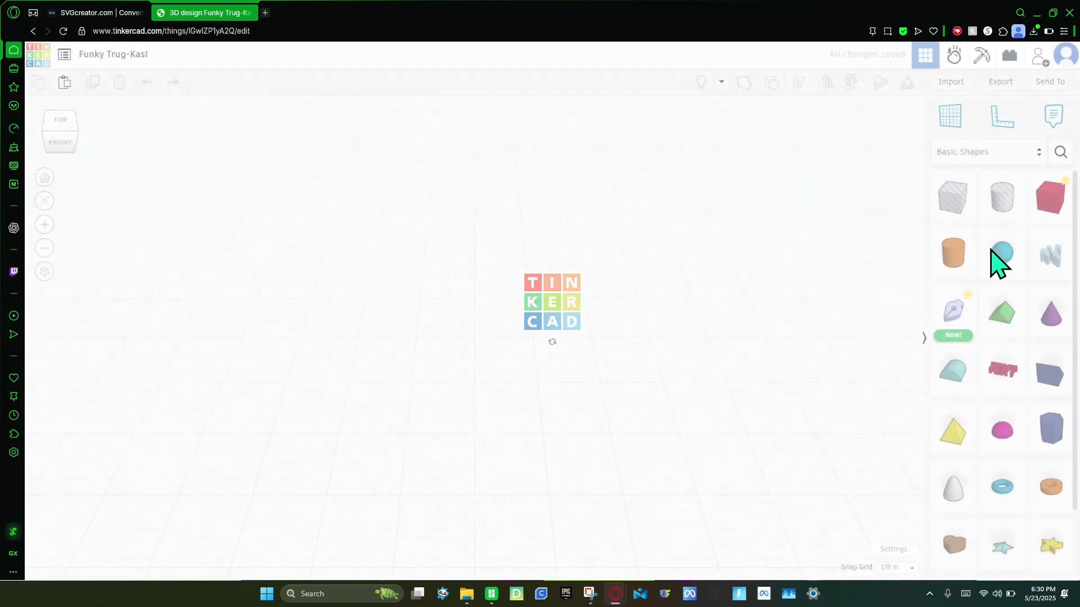
Step: Turn the snap grid off and place a ruler on the workplane
left_click(889, 570)
left_click(900, 440)
left_click(1002, 129)
left_click(602, 423)
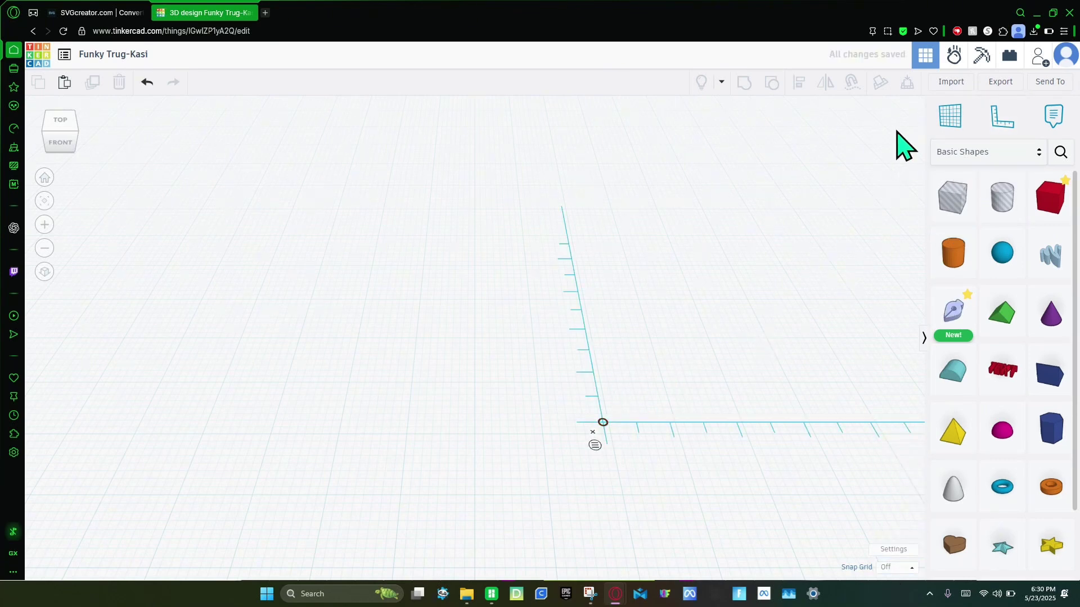
Step: Import d978b96b-ee5e-49a9-91f2-2d8f82109667.svg from Downloads, centered on Art, with the width set to 170
left_click(947, 83)
left_click(606, 309)
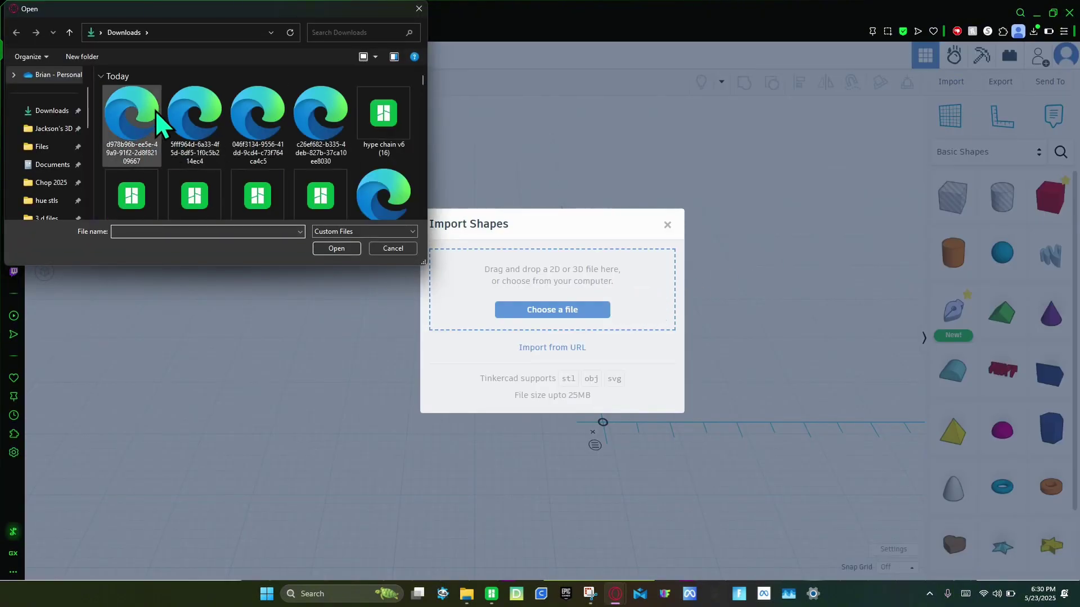
double_click(131, 126)
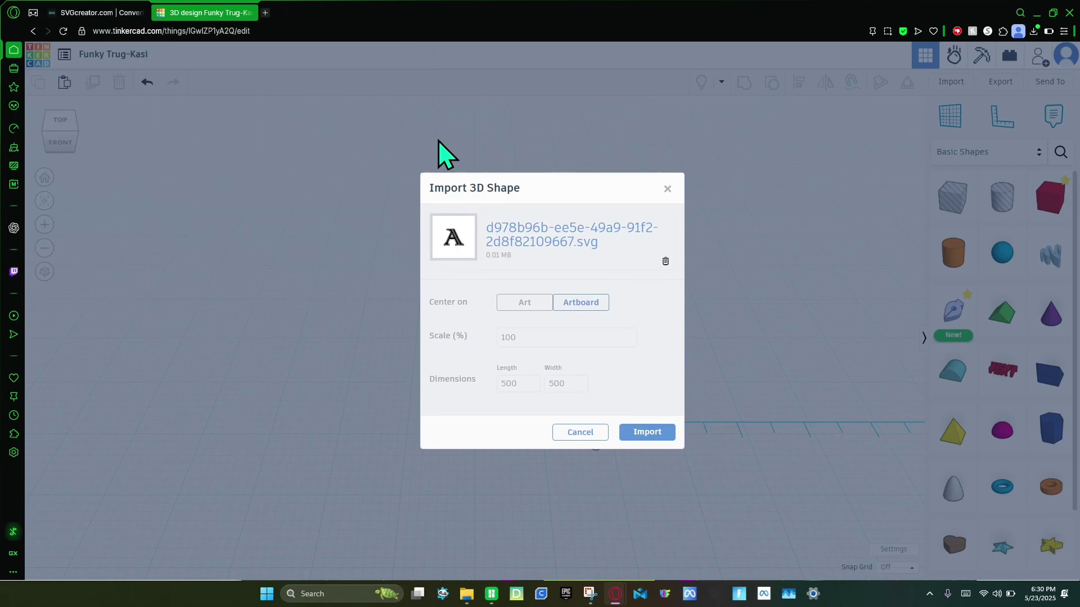
left_click(526, 303)
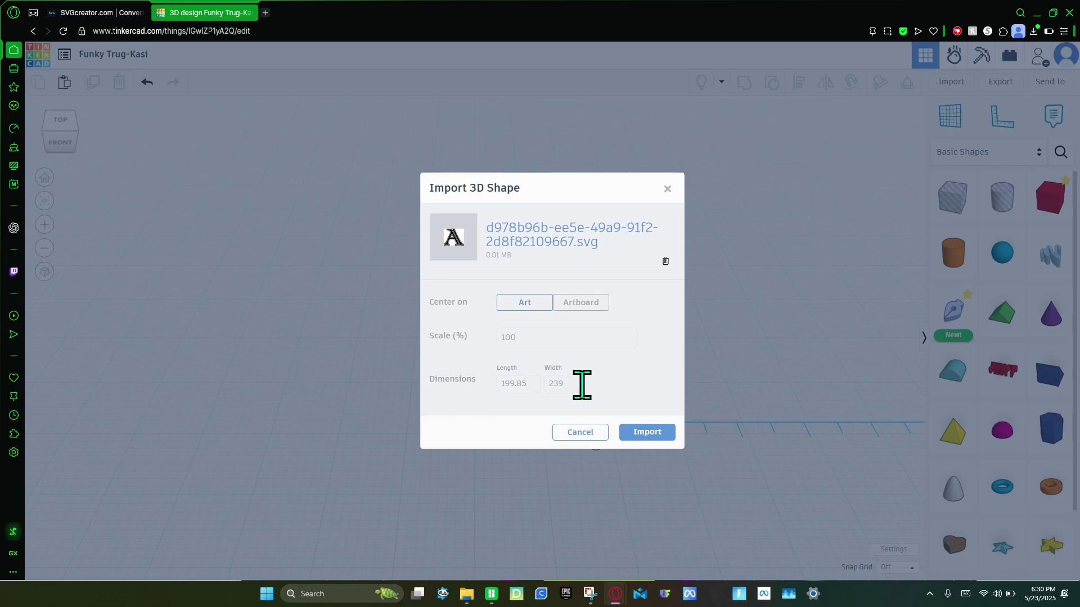
double_click(552, 383)
type("170")
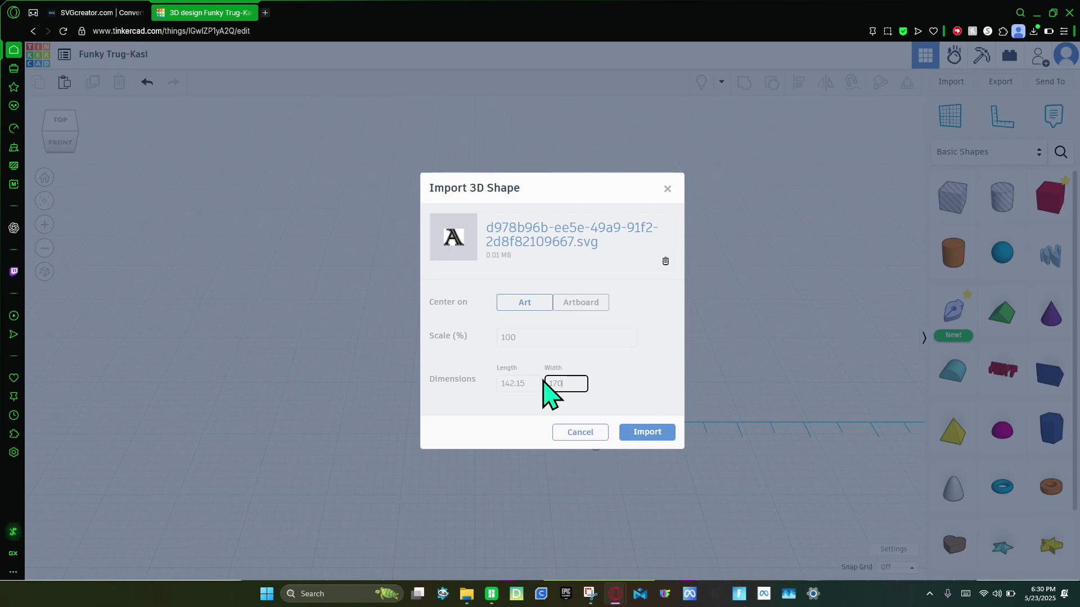
left_click(640, 433)
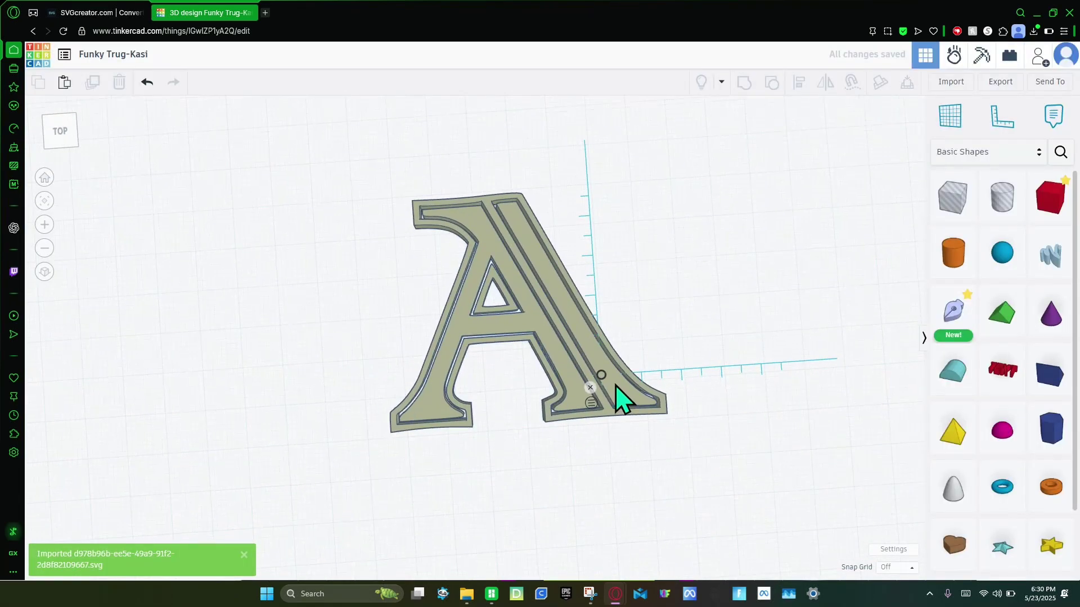
Step: Set the imported letter A's height to 0.37 in
left_click_drag(836, 240, 931, 247)
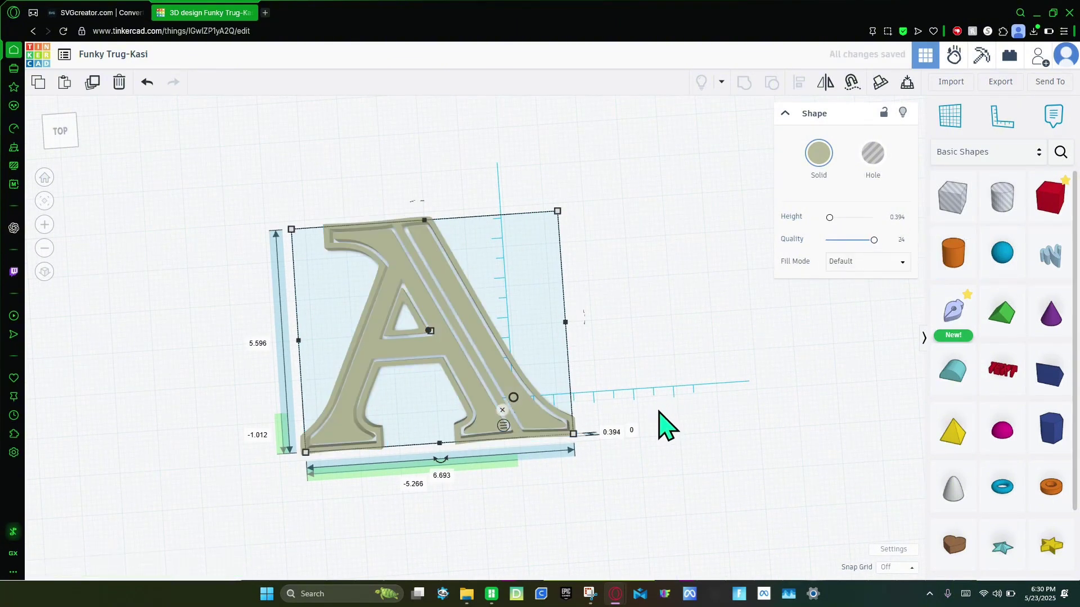
left_click(610, 433)
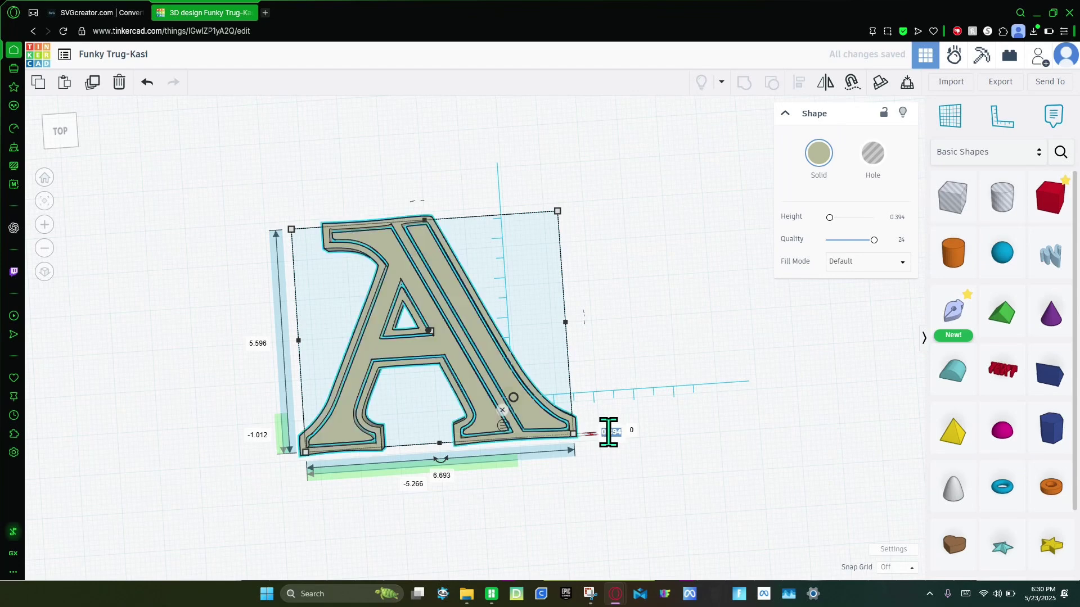
key("Return")
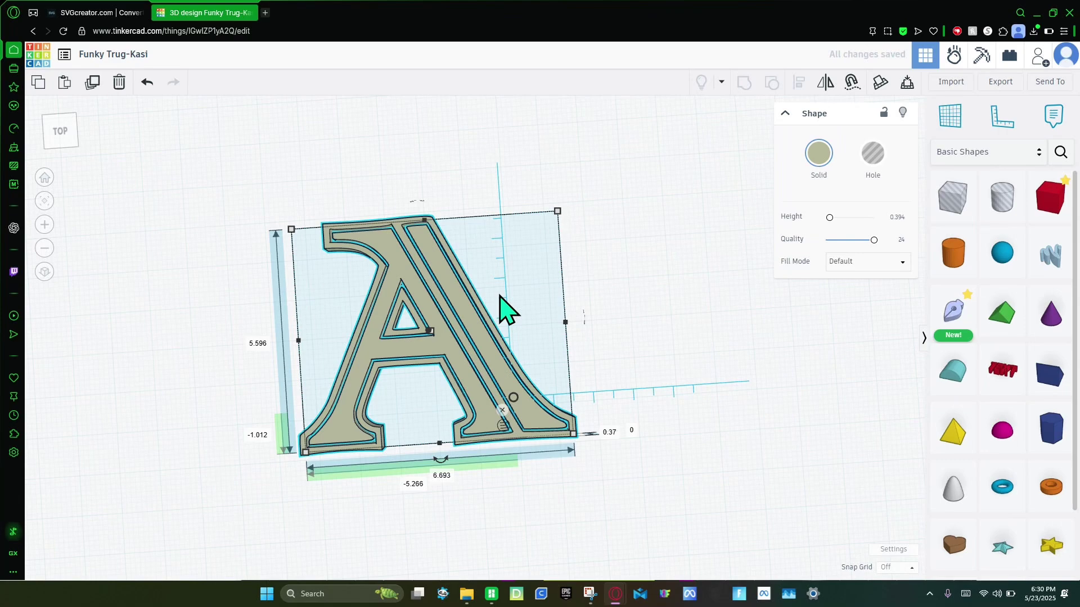
Step: Paste a copy of the letter A beside the original, set its height to 0.3 in and its fill mode to Silhouette
key("ctrl+v")
middle_click_drag(500, 295, 247, 288)
left_click(496, 416)
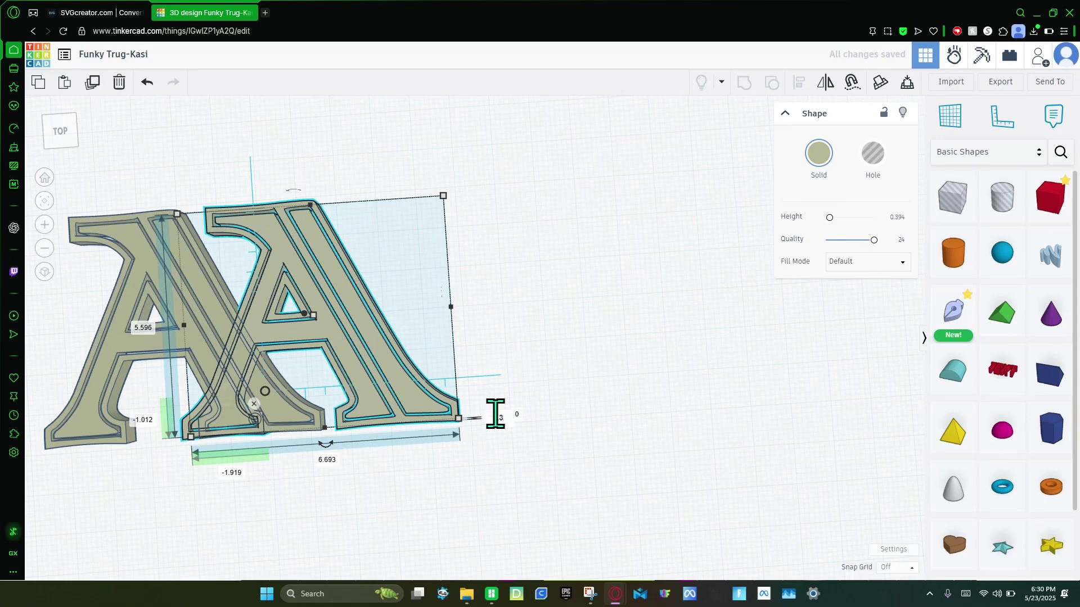
key("Return")
left_click(827, 262)
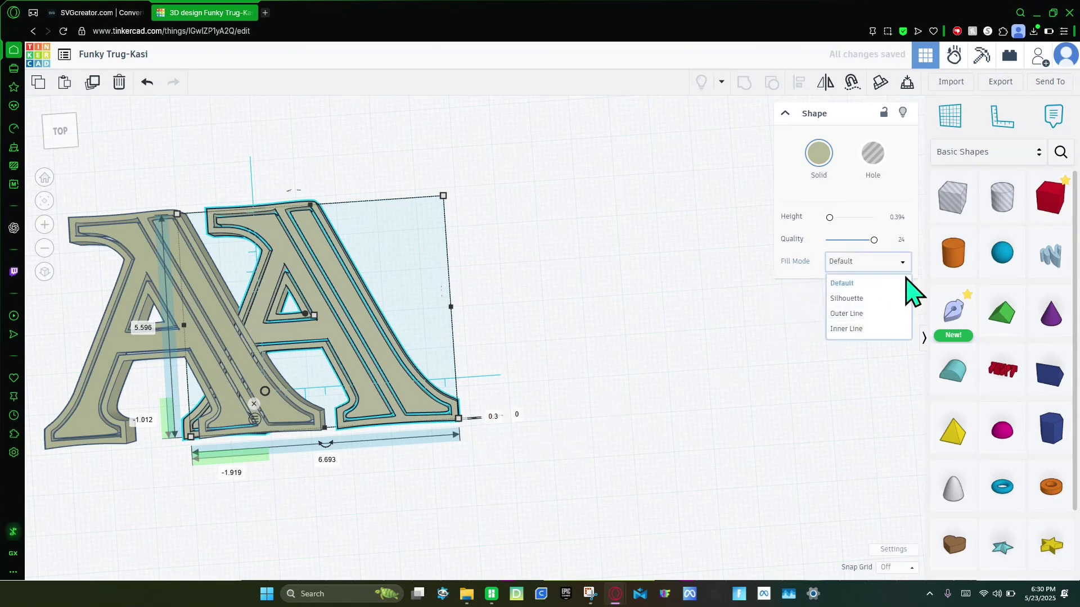
left_click(872, 298)
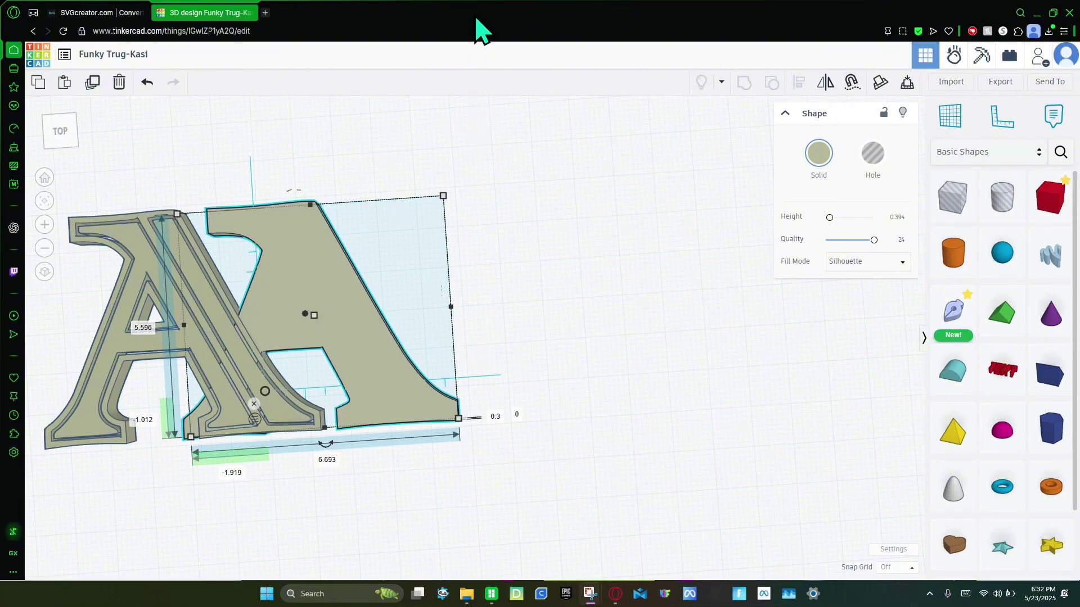
Step: Duplicate the silhouette letter and set the copy's fill mode to Outer Line
middle_click_drag(404, 284, 571, 295)
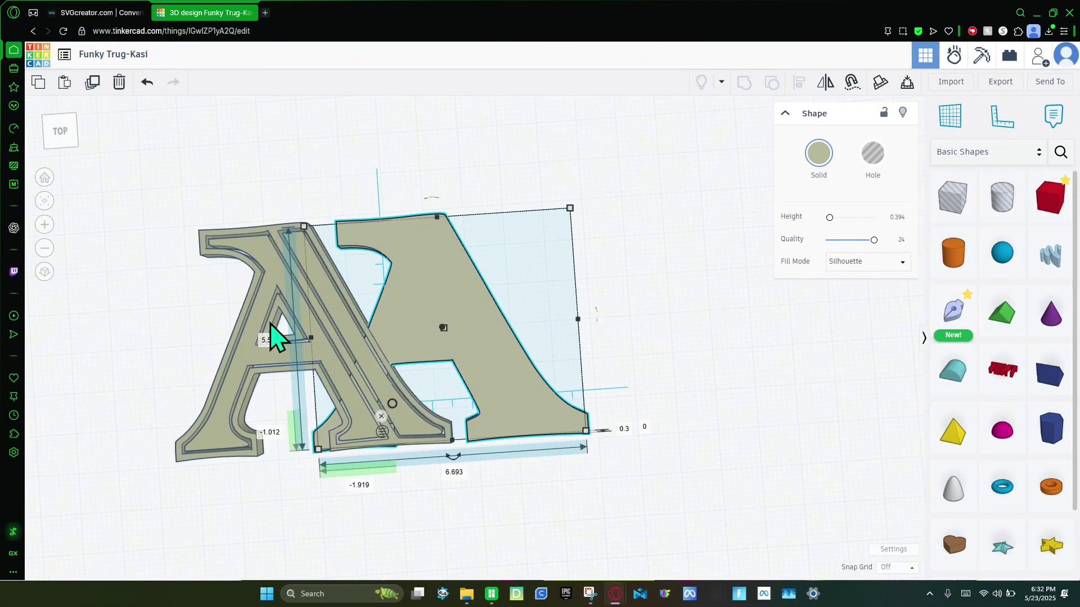
left_click(691, 292)
left_click(458, 286)
key("ctrl+d")
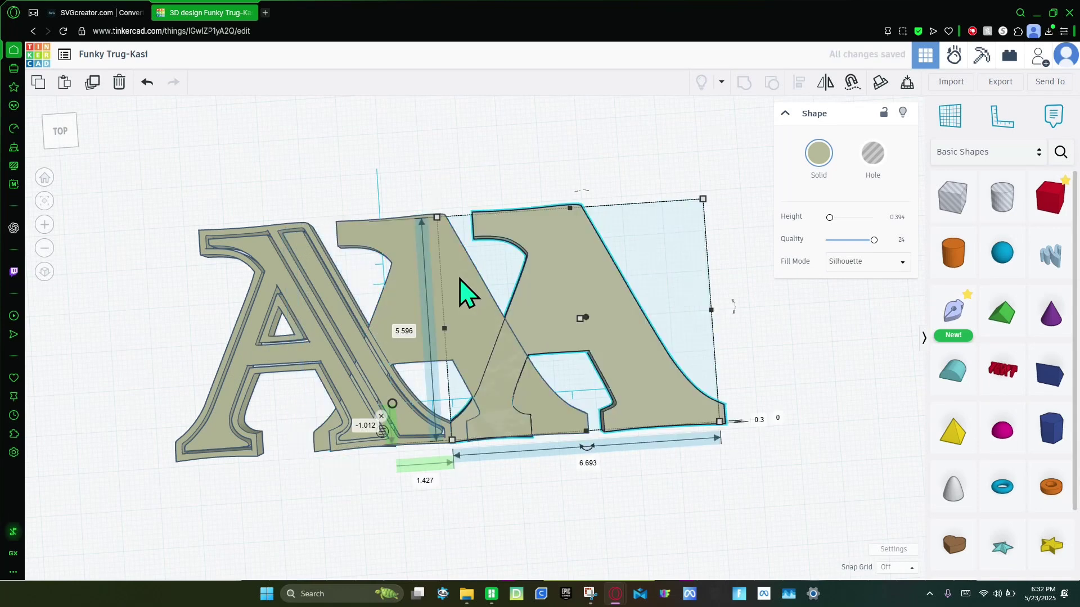
left_click(838, 262)
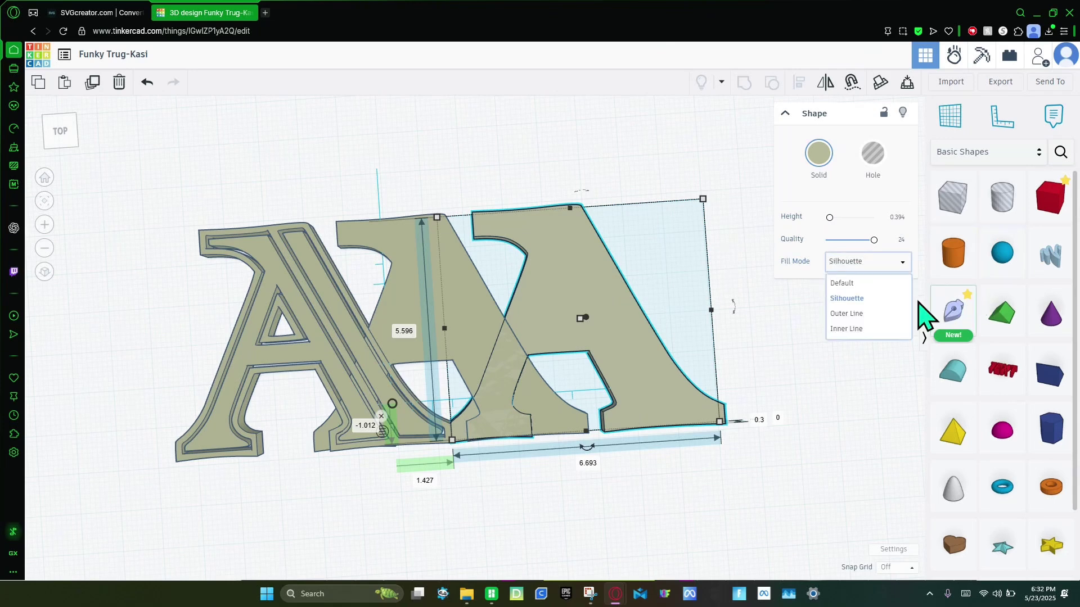
left_click(873, 313)
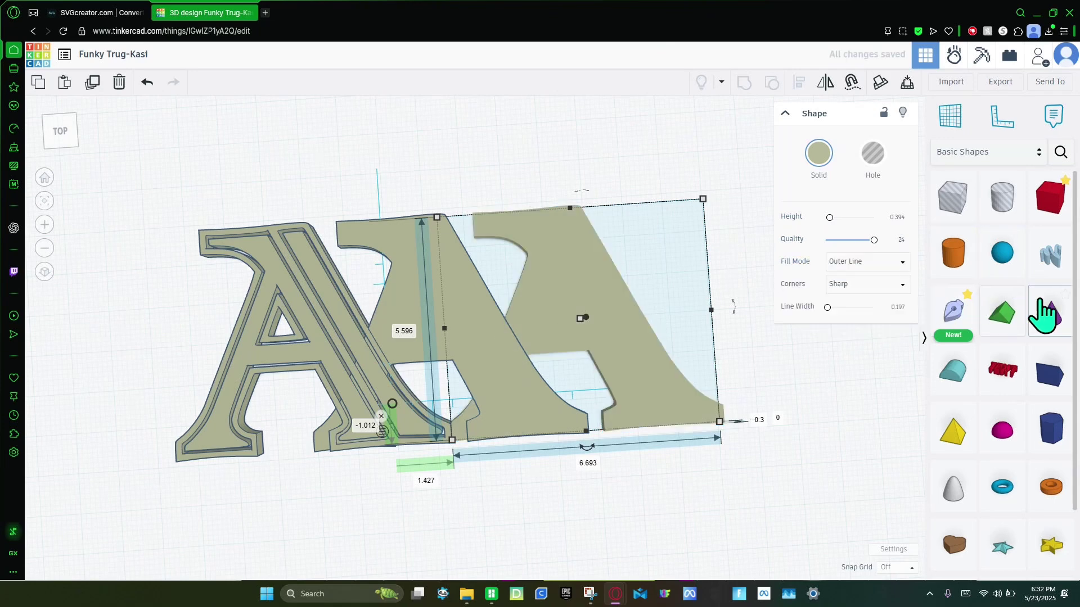
Step: Set the outline letter's line width to 0.15
left_click(897, 308)
left_click(473, 23)
left_click(898, 307)
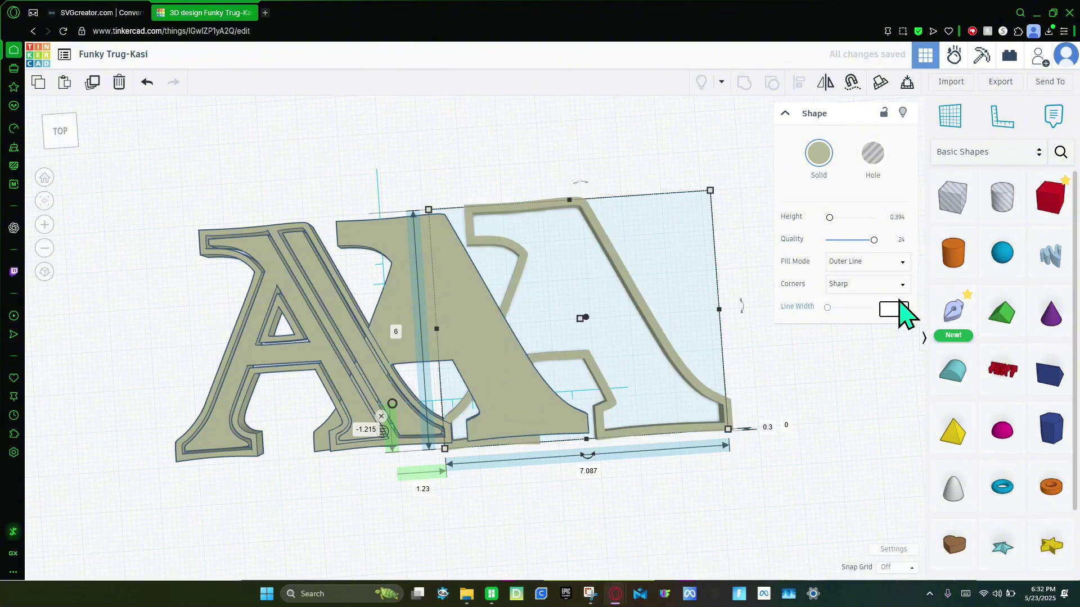
left_click(819, 447)
Step: Select all three letter shapes and align them on their shared horizontal center so they overlap
left_click_drag(767, 288, 368, 316)
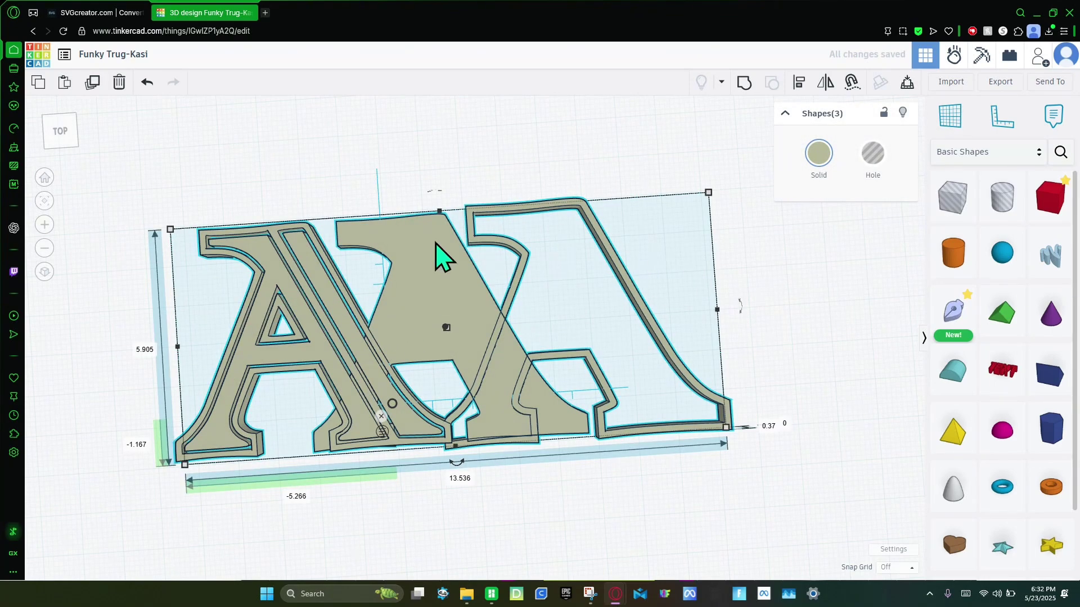
left_click(800, 83)
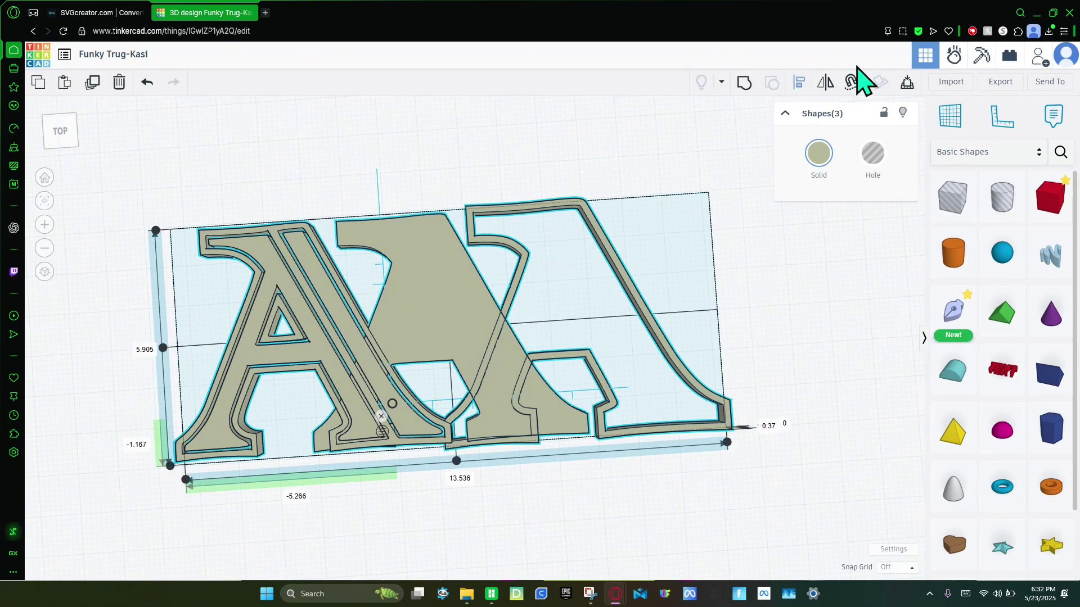
left_click(456, 460)
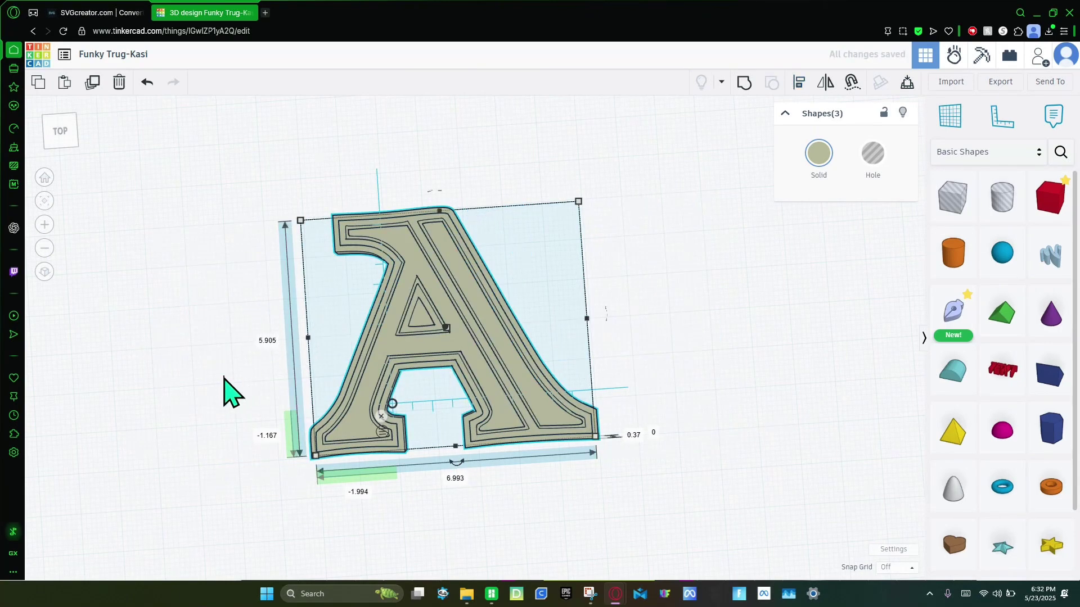
Step: Delete the outer line shape surrounding the aligned letter A
left_click(270, 482)
right_click_drag(270, 482, 325, 542)
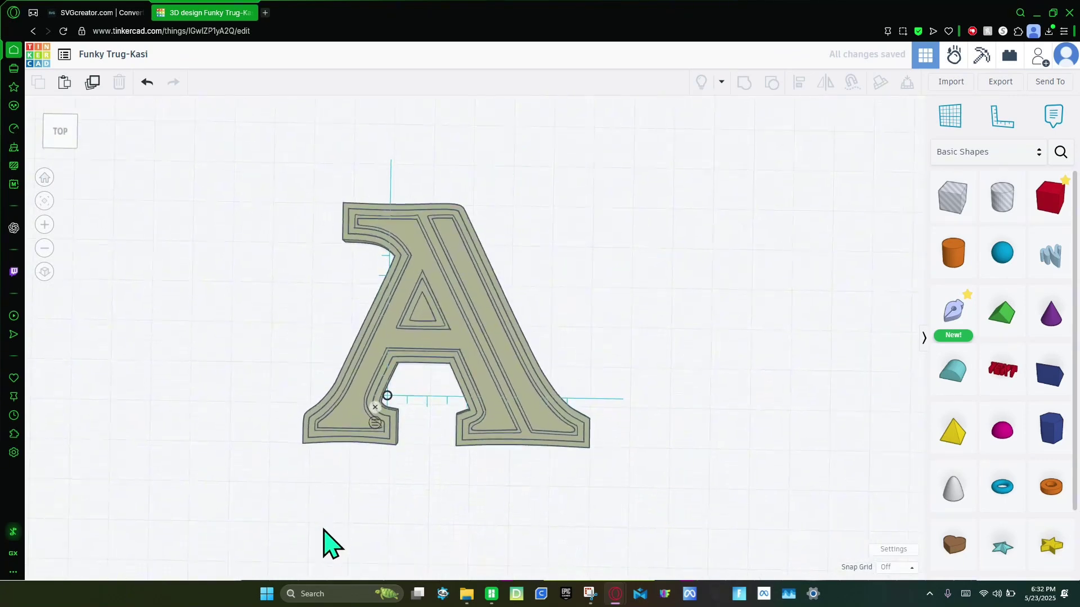
scroll(427, 414, "up", 5)
left_click(490, 441)
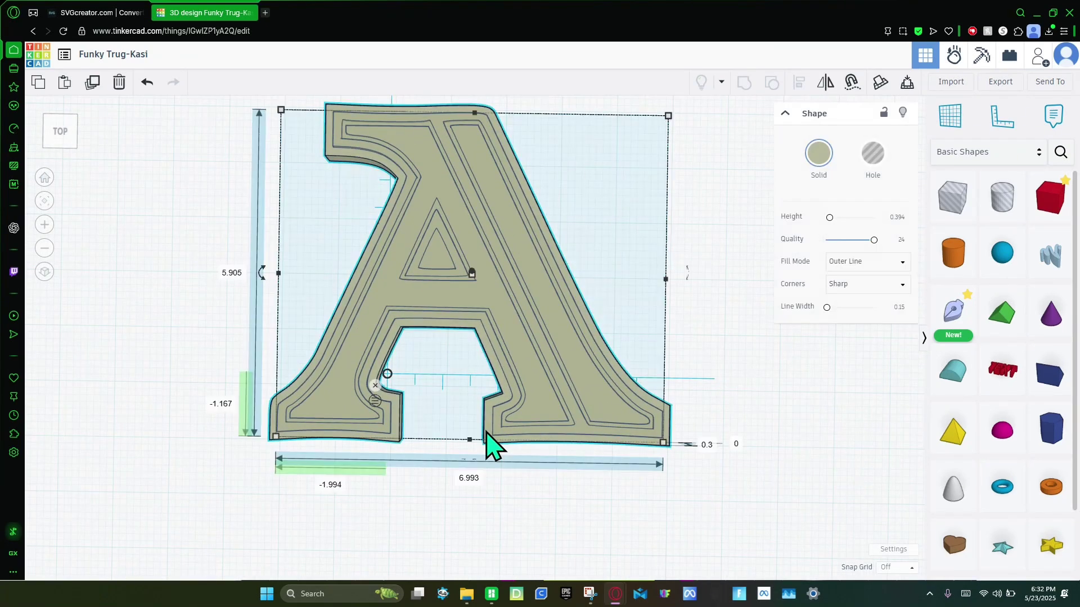
key("Delete")
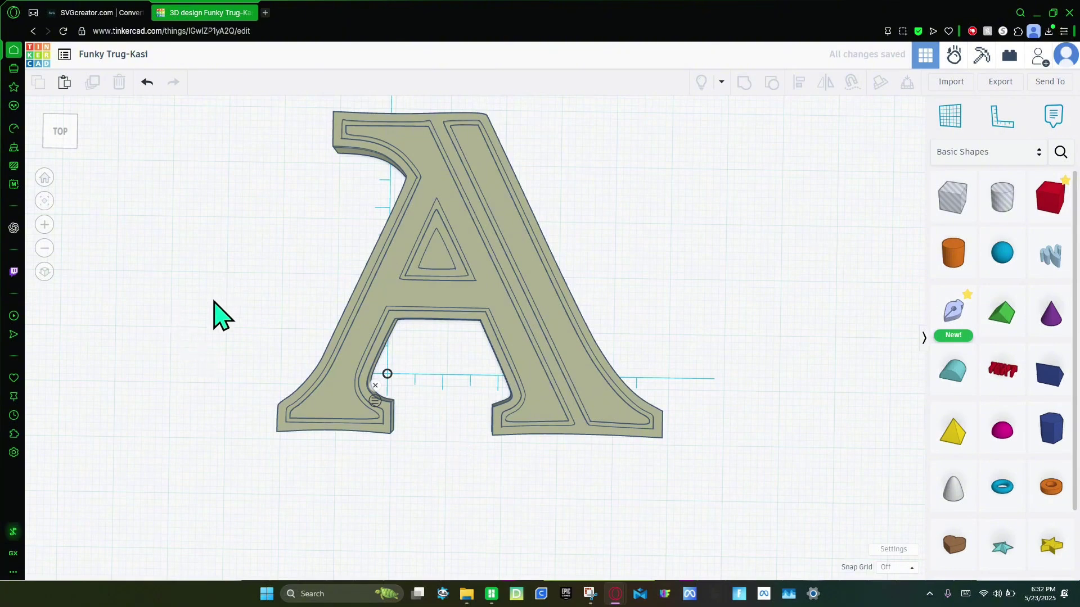
scroll(264, 414, "down", 3)
scroll(264, 417, "down", 1)
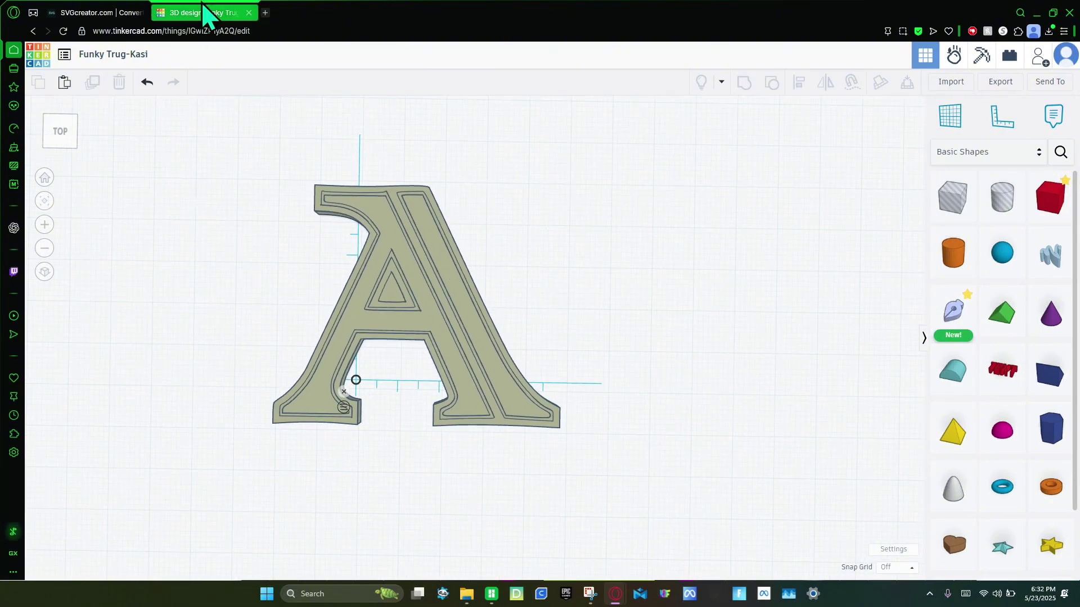
Step: Open the Croc Charm Base model page on MakerWorld in a new tab and download Croc Charm Base.stl
left_click(263, 12)
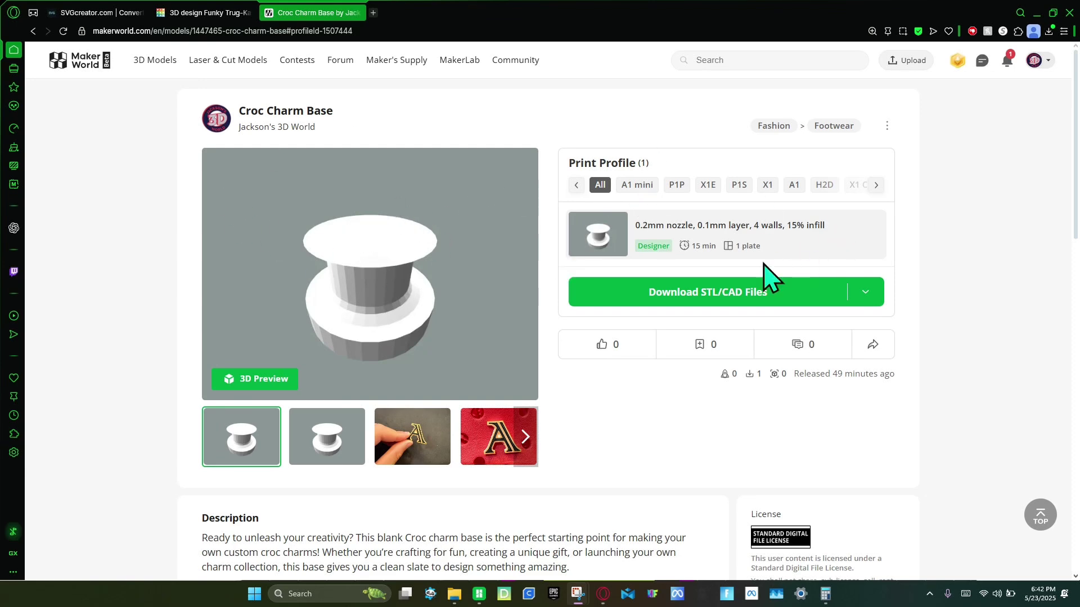
left_click(744, 293)
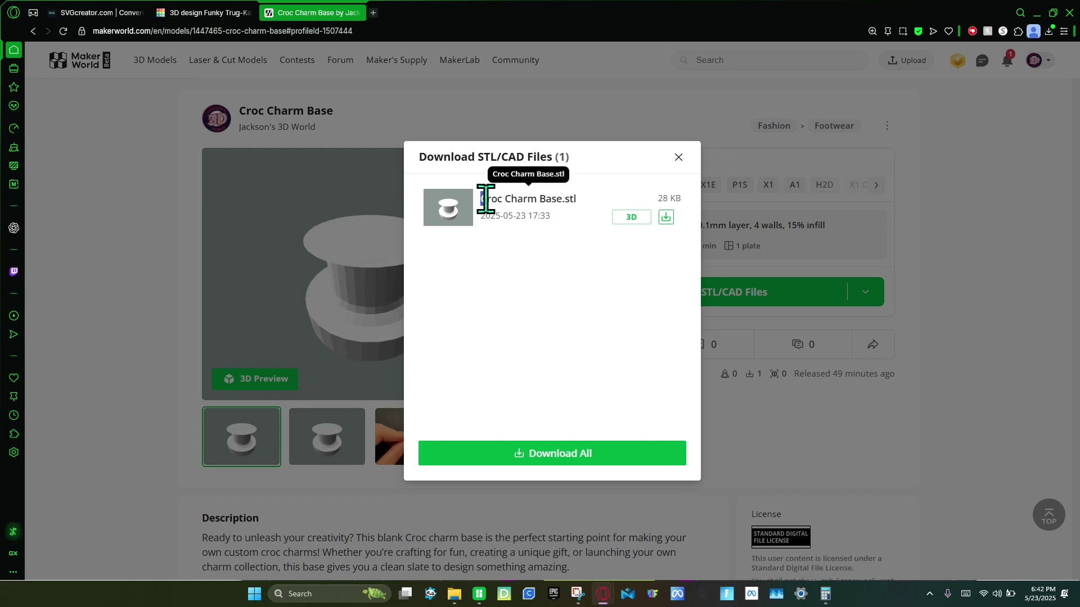
left_click_drag(534, 202, 593, 212)
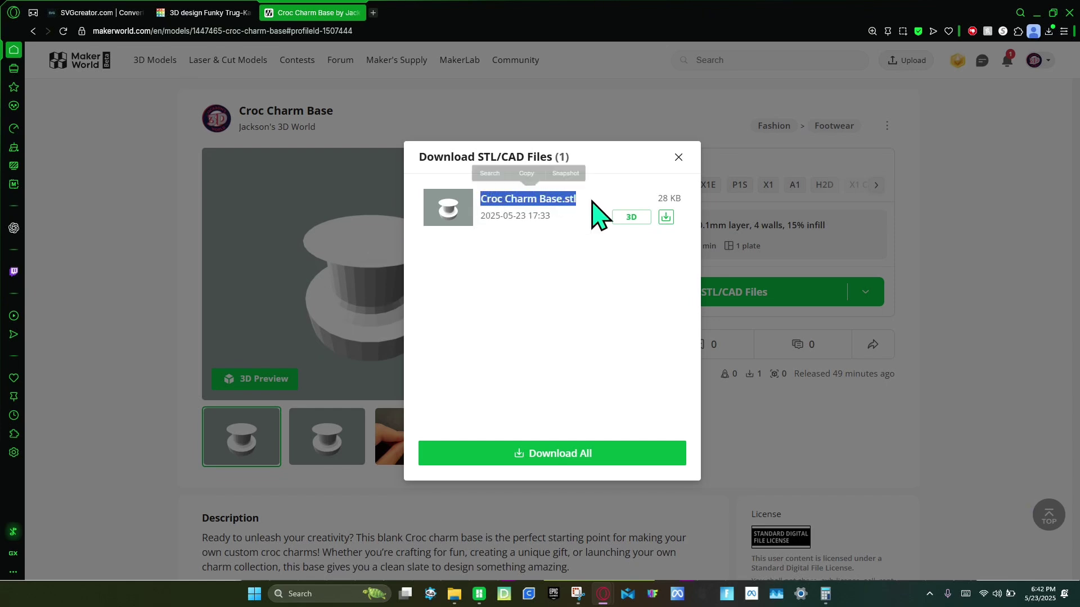
left_click(666, 218)
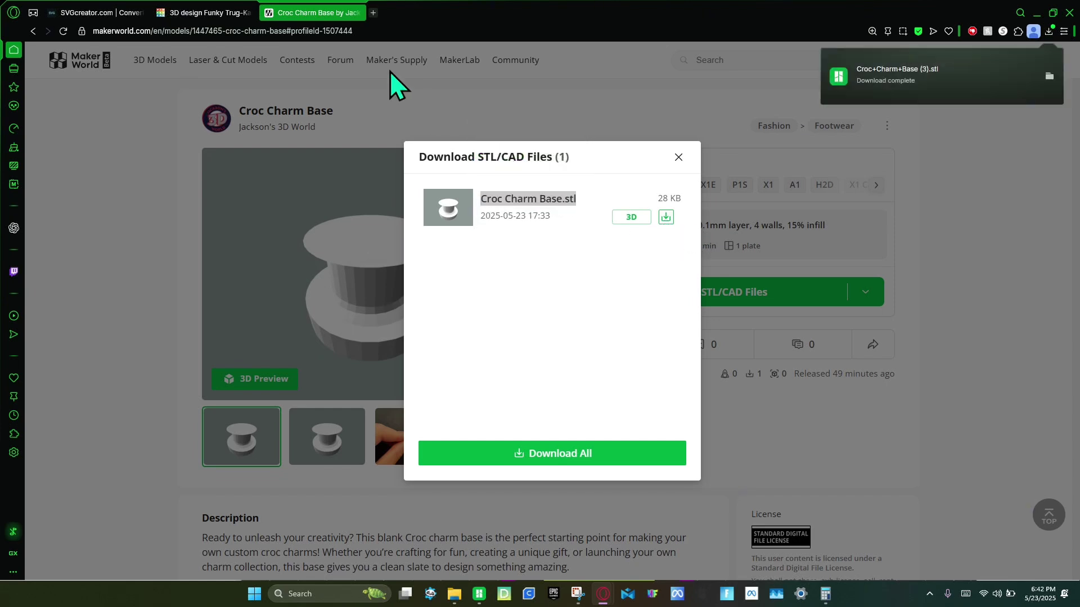
Step: Switch back to the Tinkercad design and import Croc+Charm+Base (3).stl in millimeters at 100% scale
left_click(184, 12)
left_click(950, 83)
left_click(593, 270)
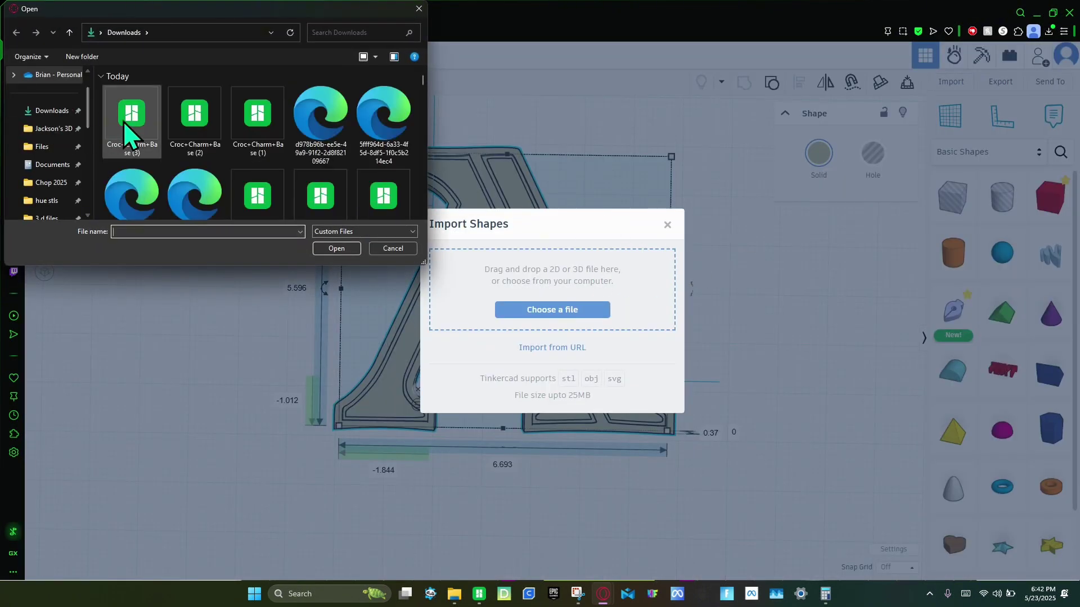
double_click(126, 121)
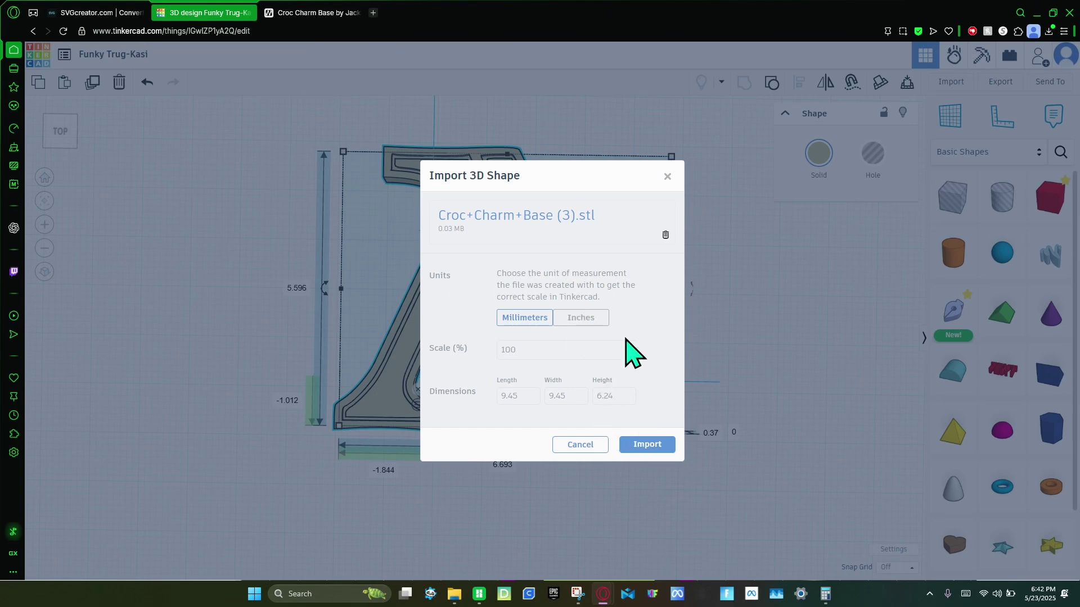
left_click(647, 445)
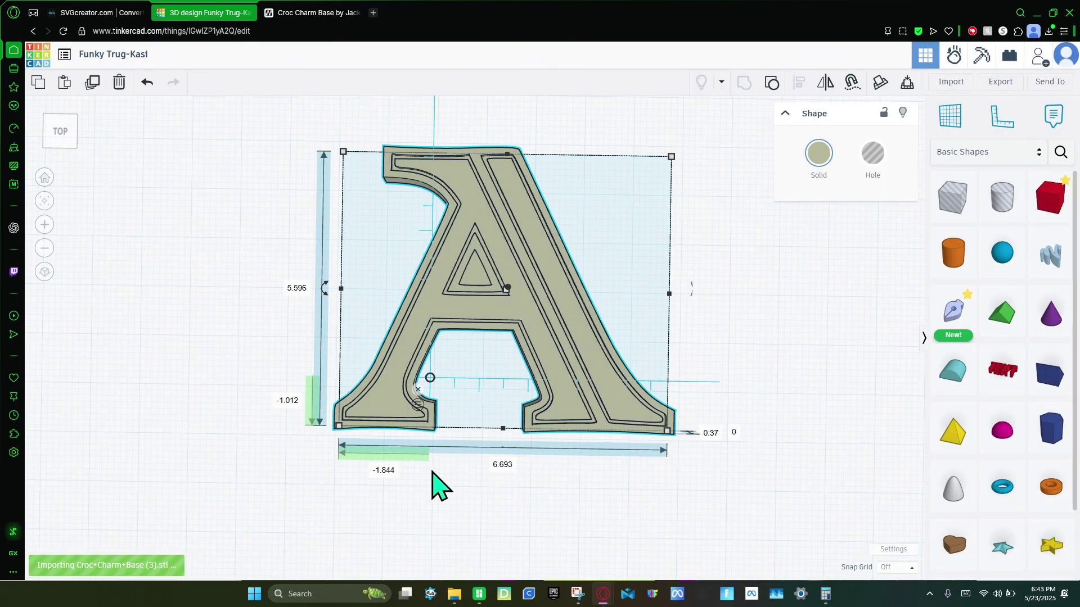
left_click(274, 426)
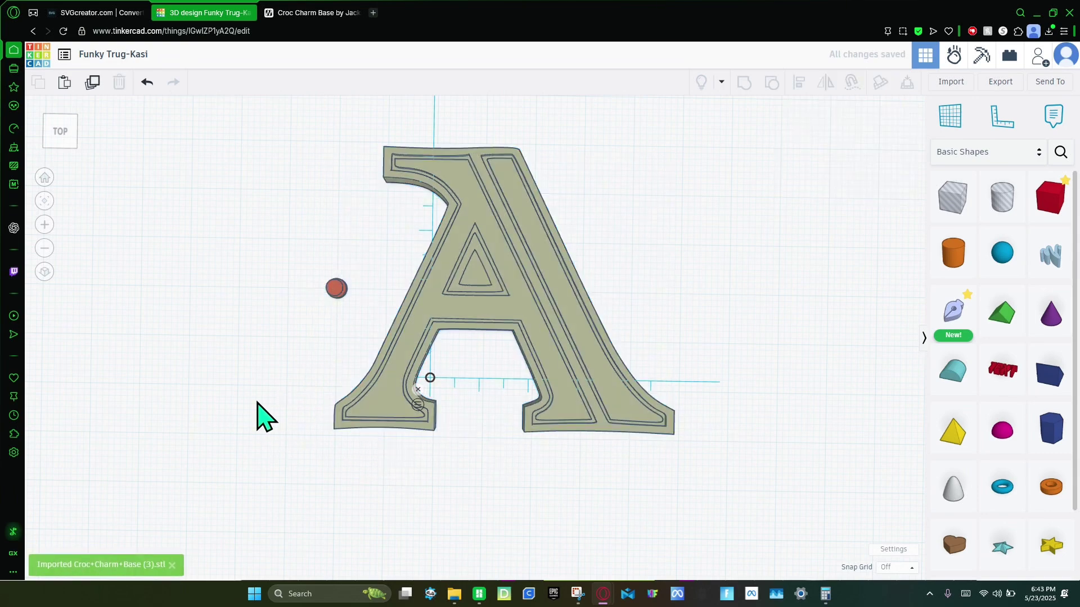
left_click_drag(367, 404, 392, 406)
left_click(280, 401)
Step: Resize the letter A to a width of 1 and a depth of 0.836
right_click_drag(410, 460, 545, 437)
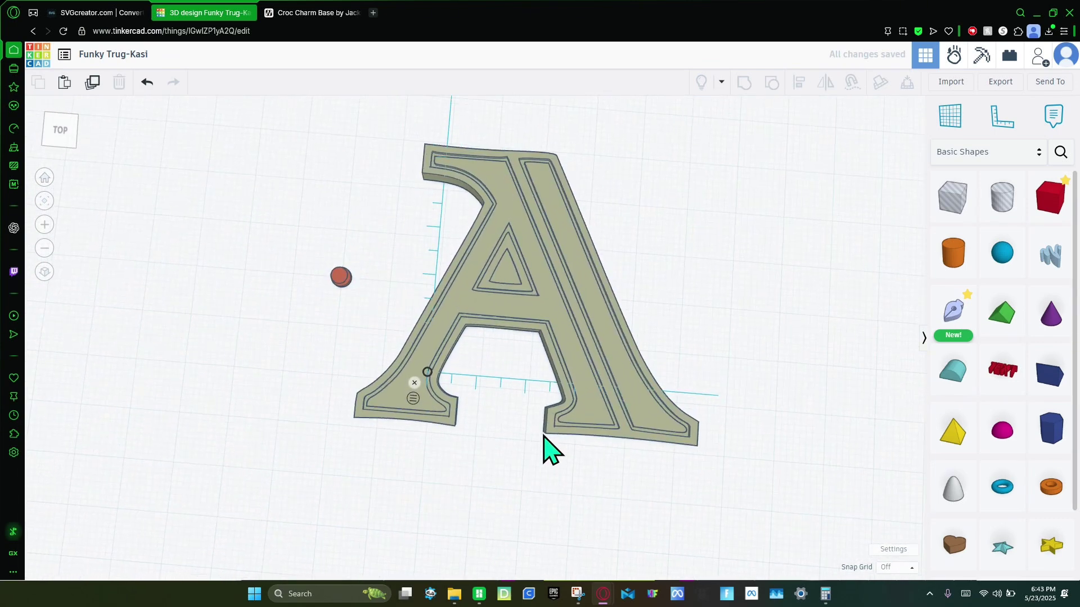
left_click(573, 428)
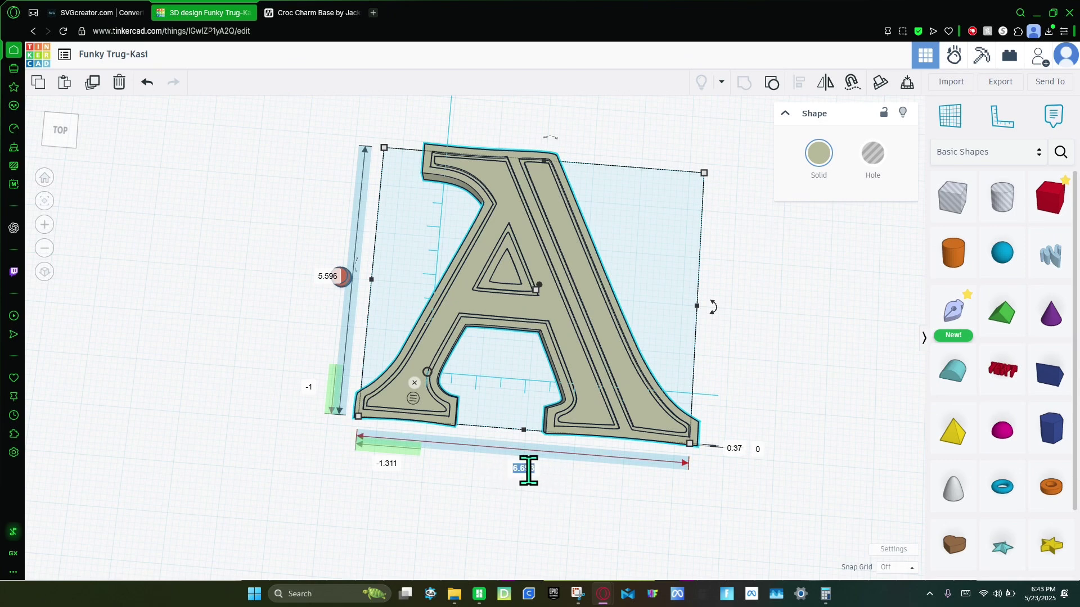
key("Return")
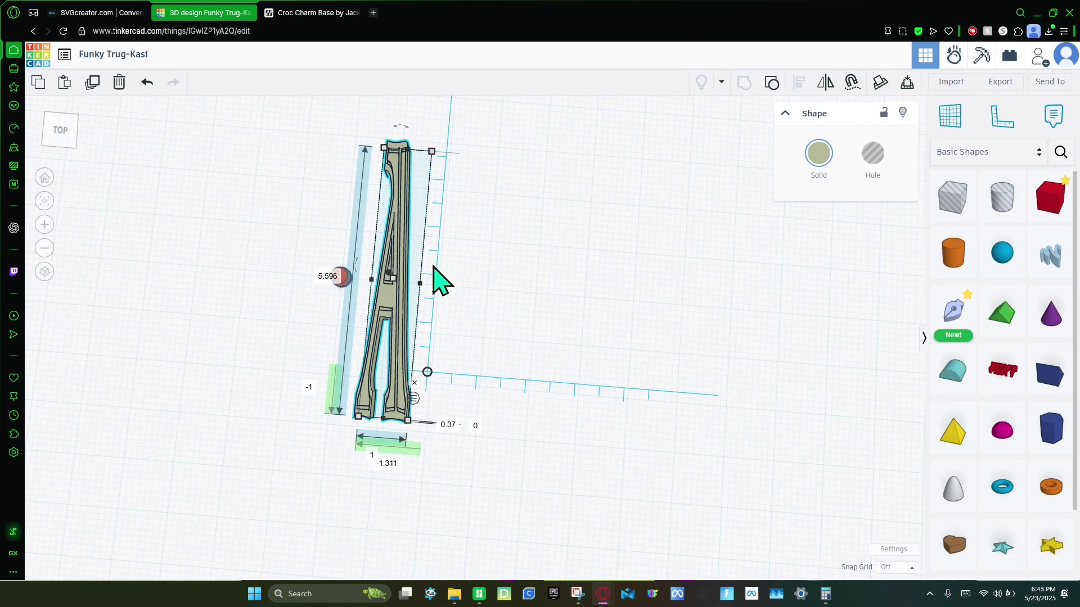
left_click(328, 277)
key("Return")
left_click(277, 357)
scroll(422, 441, "up", 5)
right_click_drag(356, 363, 372, 423)
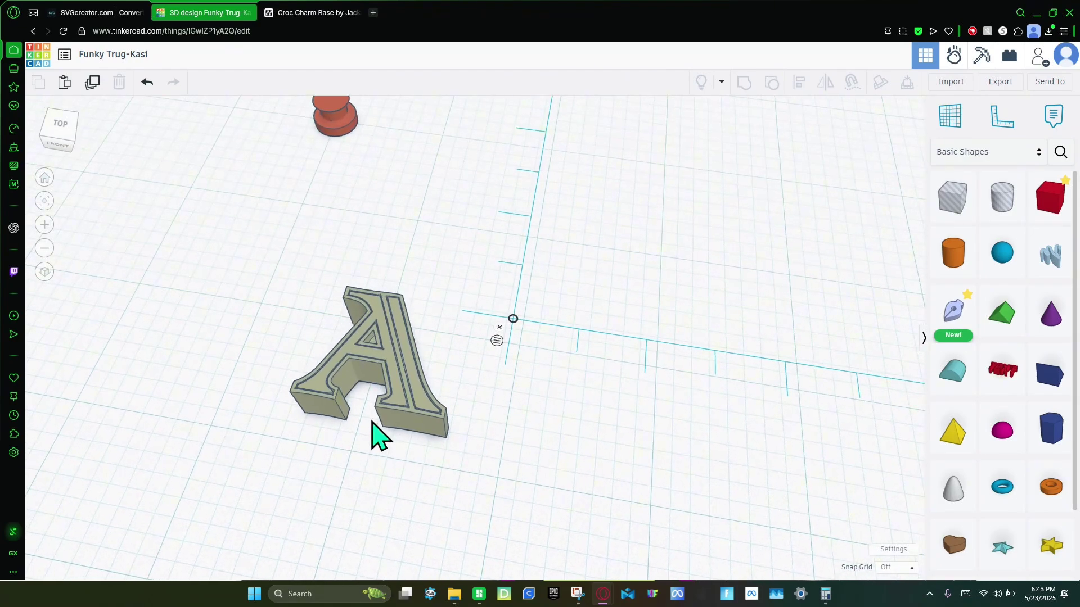
Step: Set the letter A's height to 0.16
scroll(375, 436, "up", 5)
left_click(467, 416)
scroll(493, 414, "down", 2)
scroll(491, 414, "down", 3)
left_click(561, 395)
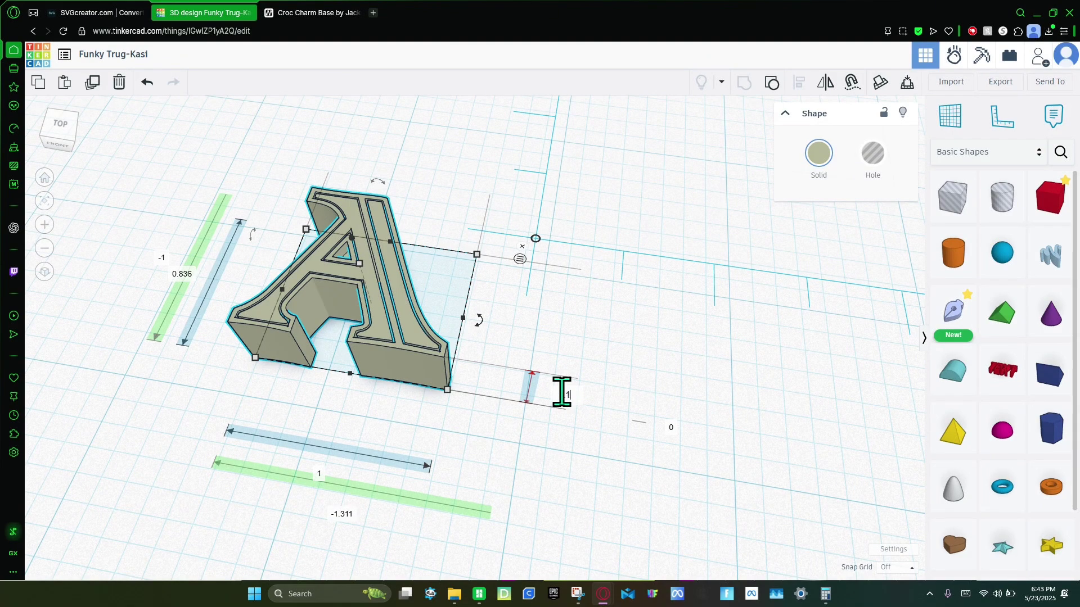
type(".16")
key("Return")
left_click(564, 386)
right_click_drag(564, 386, 523, 500)
scroll(516, 485, "down", 5)
Step: Move the letter A beside the croc charm base and open the base's height value
left_click_drag(461, 472, 436, 263)
left_click(333, 287)
scroll(358, 256, "up", 1)
scroll(357, 241, "up", 5)
right_click_drag(487, 340, 585, 191)
left_click(441, 217)
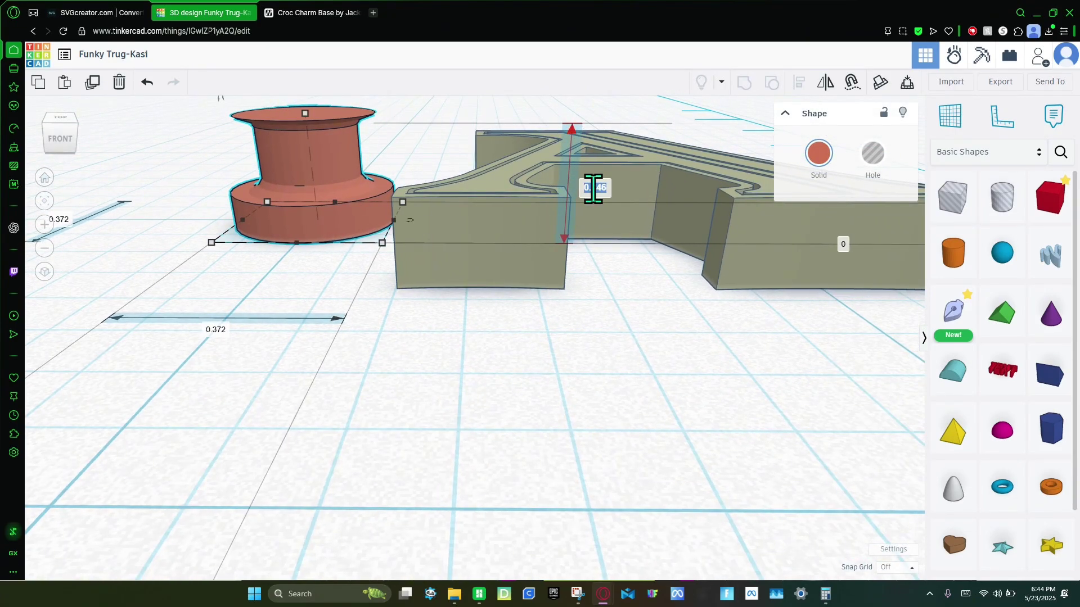
Step: Raise the letter A to 0.246 above the workplane
left_click(516, 233)
scroll(516, 234, "down", 3)
middle_click_drag(539, 227, 353, 321)
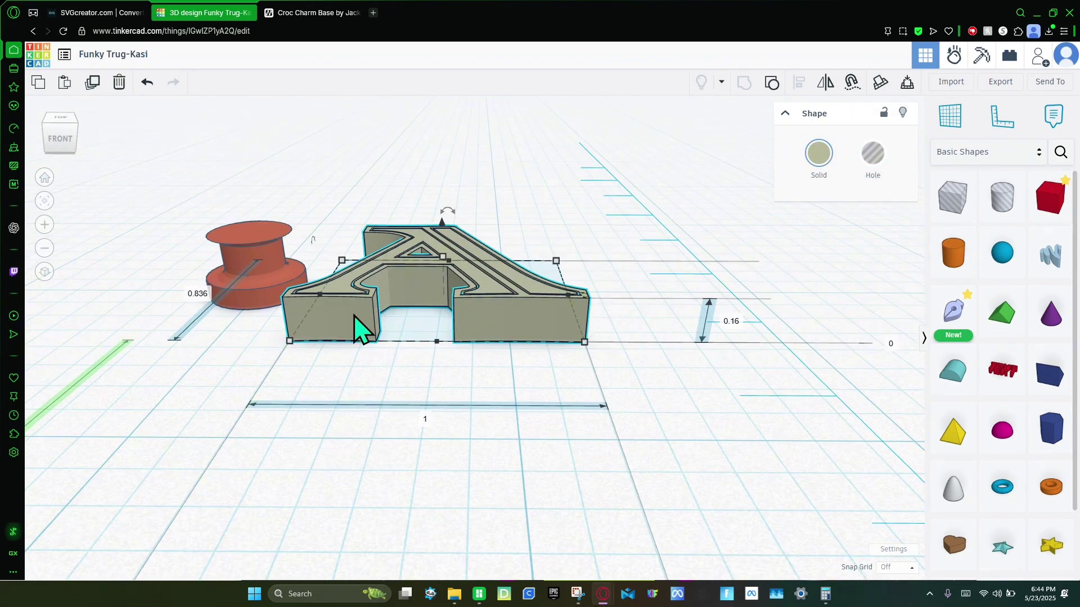
left_click_drag(445, 227, 448, 224)
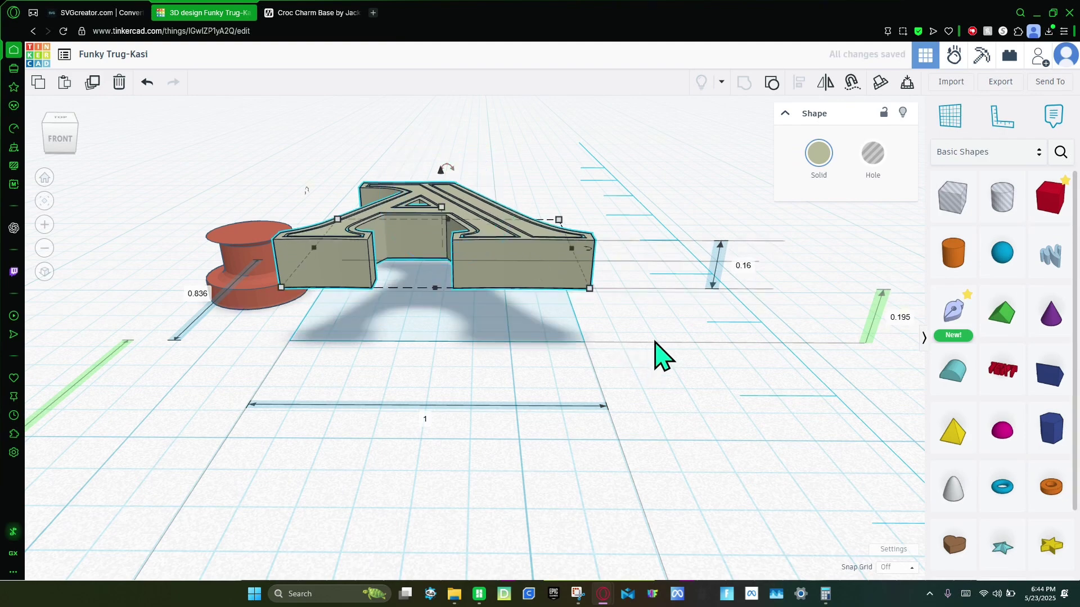
middle_click_drag(656, 354, 465, 321)
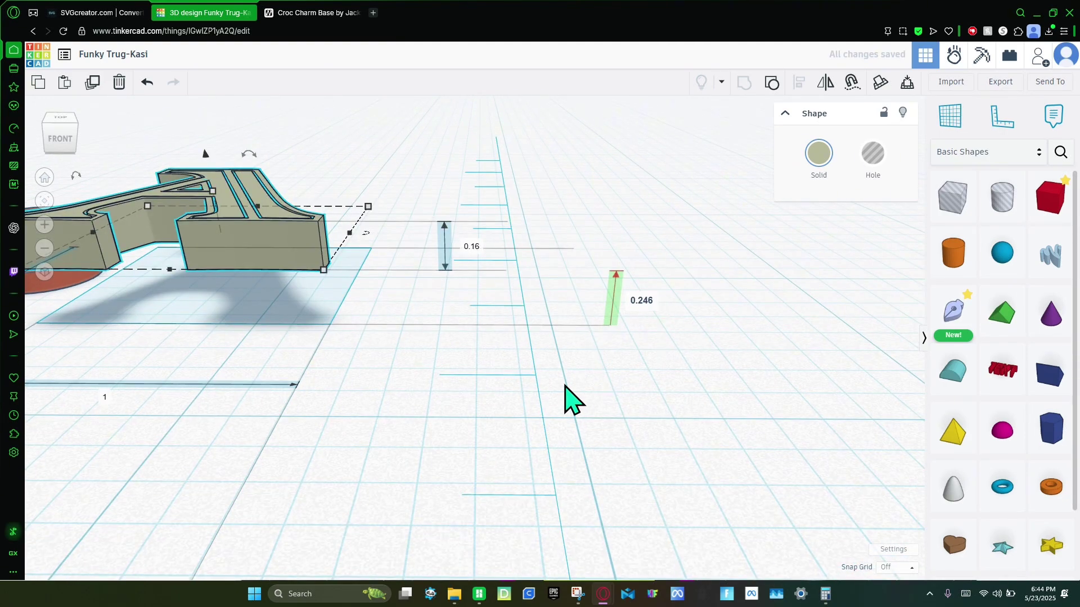
key("Return")
right_click_drag(298, 316, 373, 422)
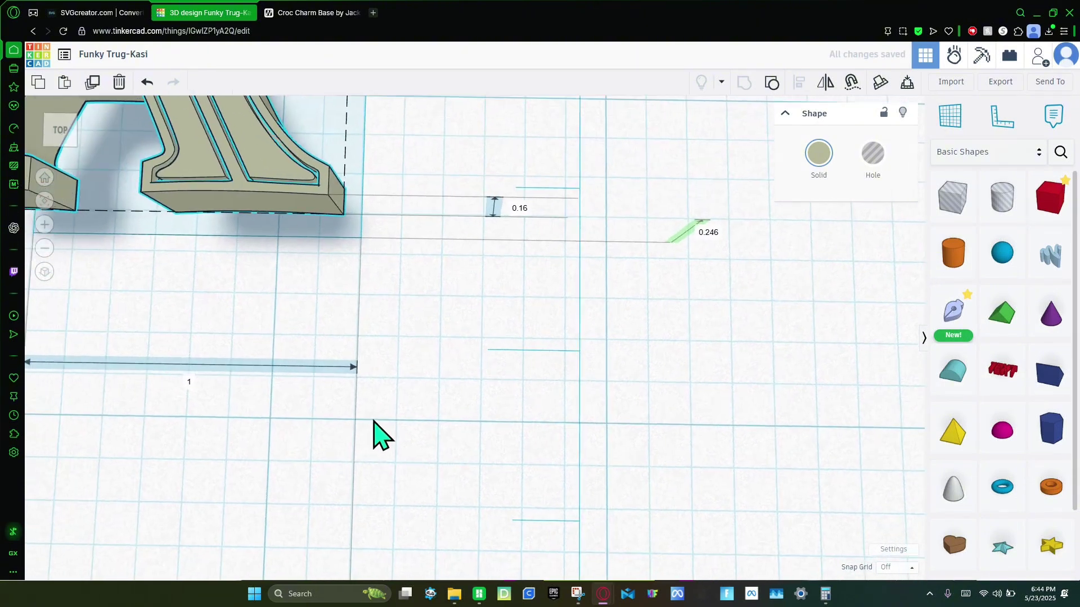
middle_click_drag(74, 305, 340, 463)
left_click(272, 421)
Step: Select the charm base and the letter A and align their centers along the width
scroll(193, 325, "down", 5)
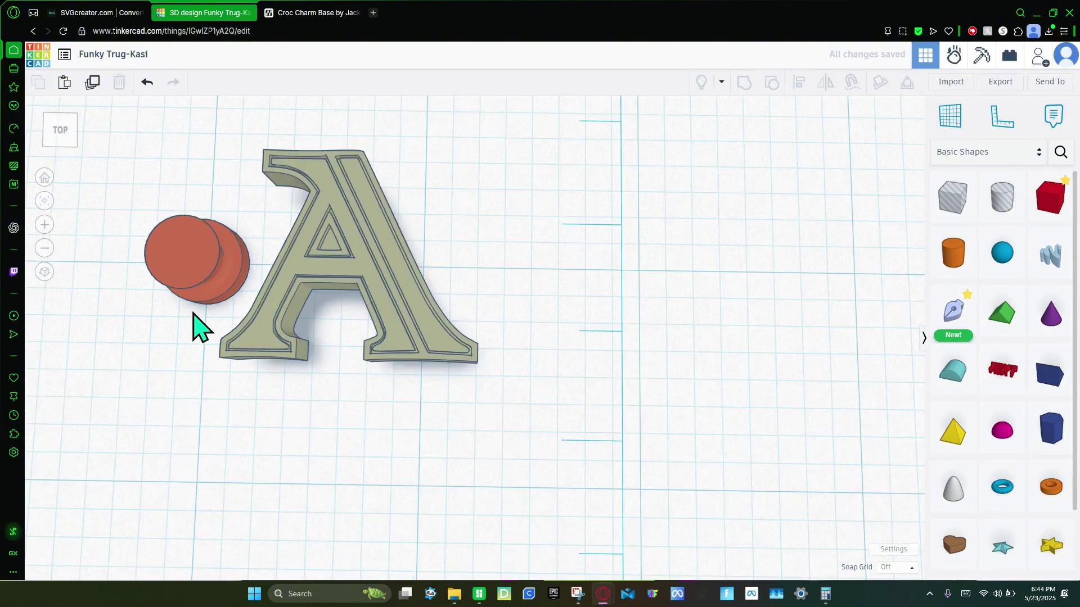
left_click_drag(391, 354, 651, 429)
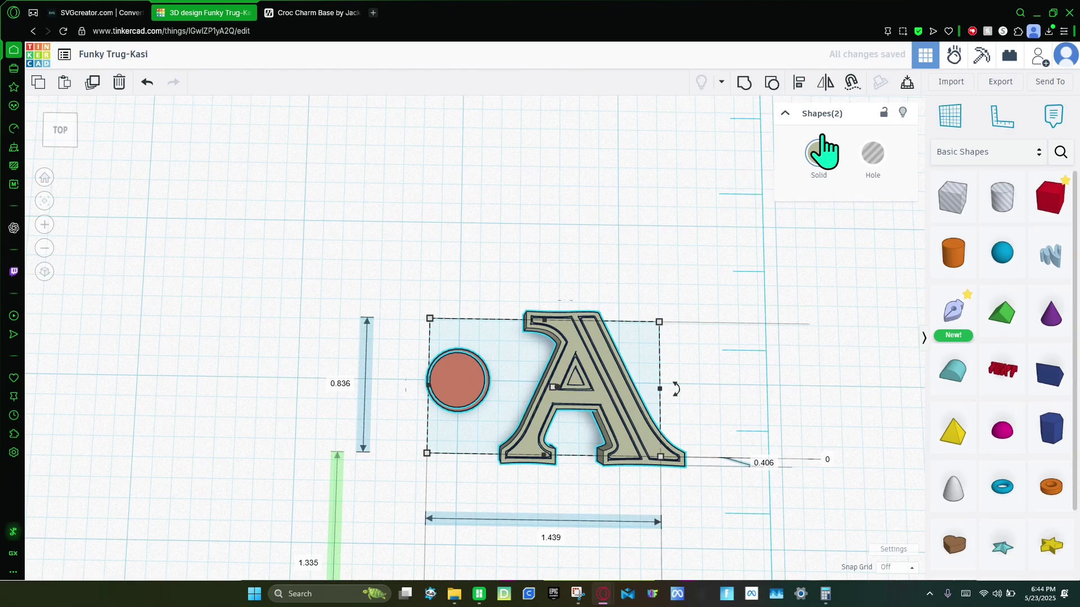
left_click(800, 87)
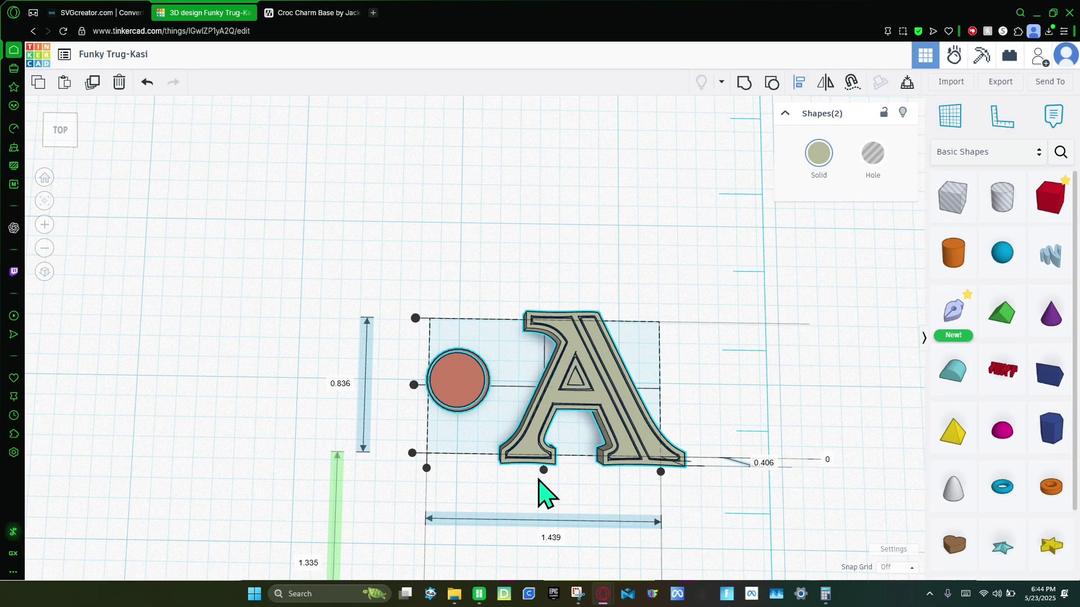
left_click(543, 470)
left_click(445, 508)
scroll(497, 307, "up", 6)
scroll(335, 323, "down", 6)
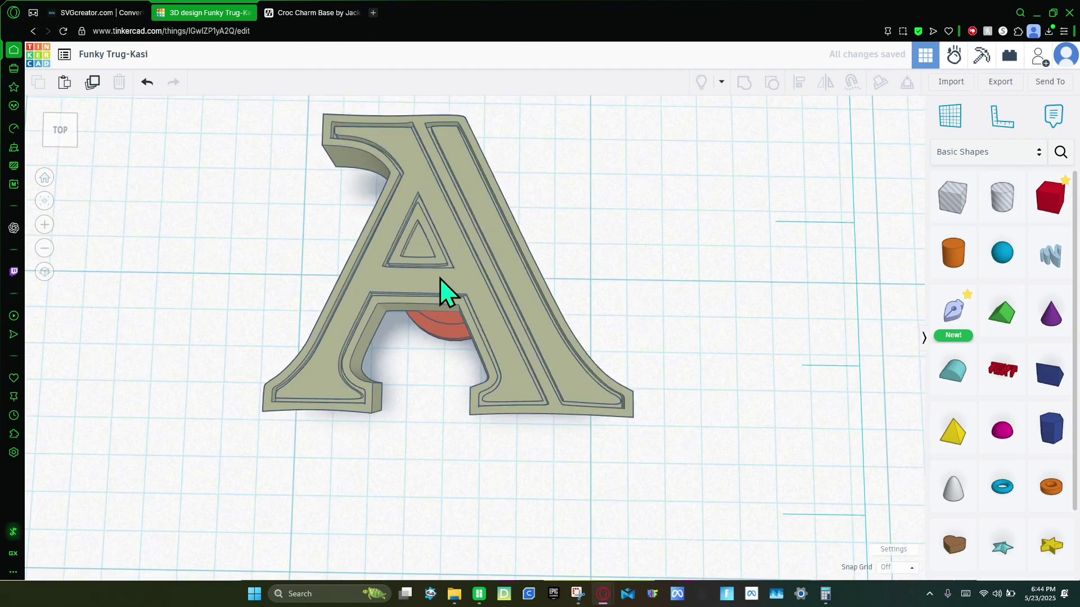
Step: Set the snap grid to 1/64 in and nudge the letter A three increments forward and three to the right over the base
left_click(445, 288)
scroll(467, 360, "up", 4)
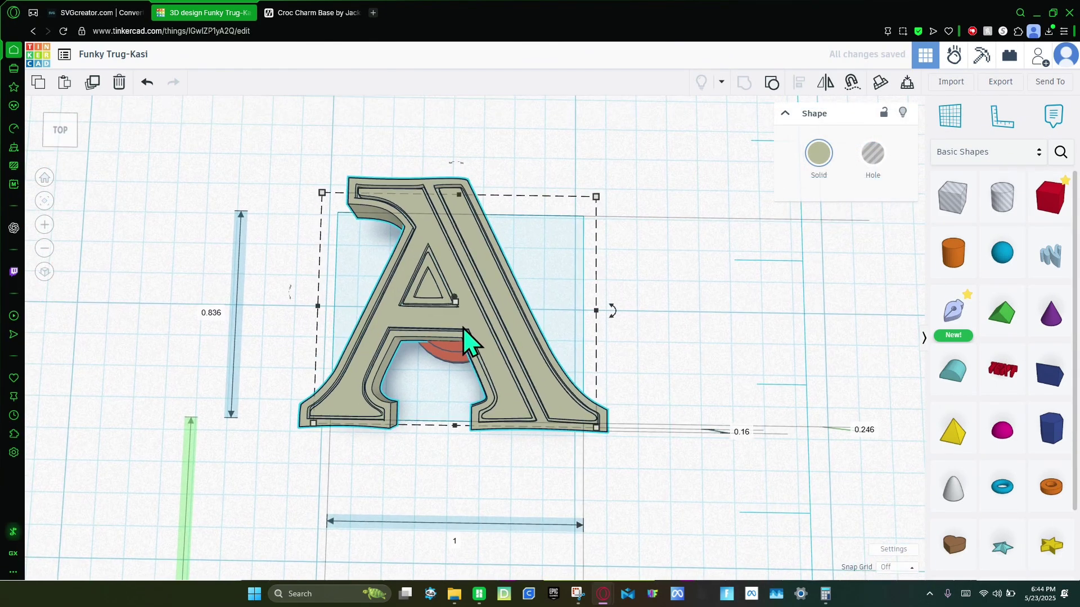
left_click(897, 567)
left_click(900, 454)
middle_click_drag(617, 546, 651, 557)
key("Down")
key("Right")
key("Right")
key("Right")
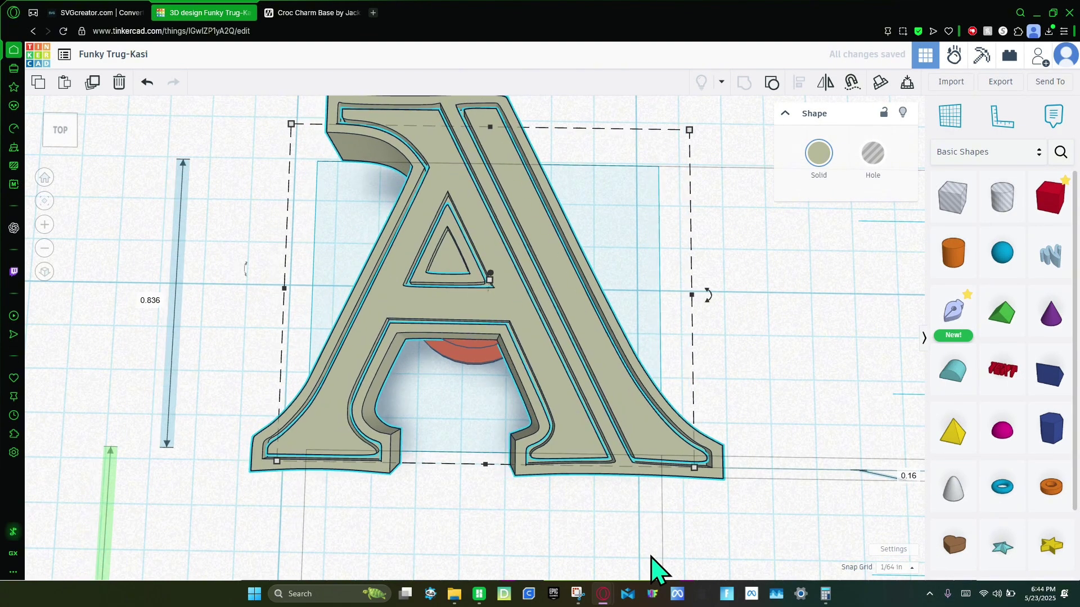
key("Down")
key("Down")
Step: Group the letter A with the charm base and export the grouped shape as an STL file
left_click(532, 552)
right_click_drag(532, 552, 446, 482)
scroll(446, 482, "down", 5)
left_click_drag(325, 315, 607, 481)
left_click(751, 84)
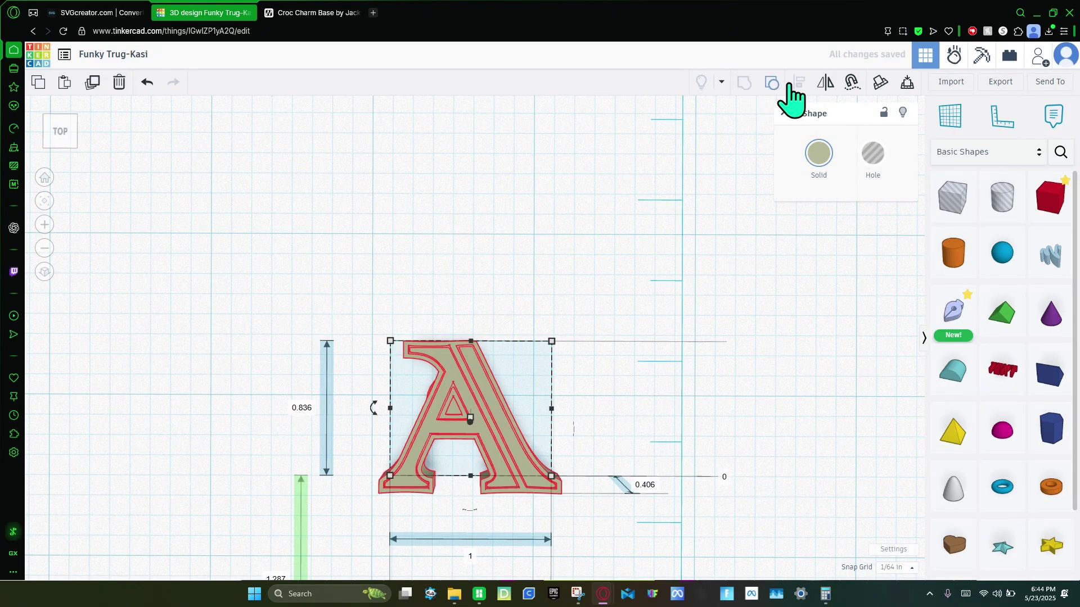
left_click(1002, 85)
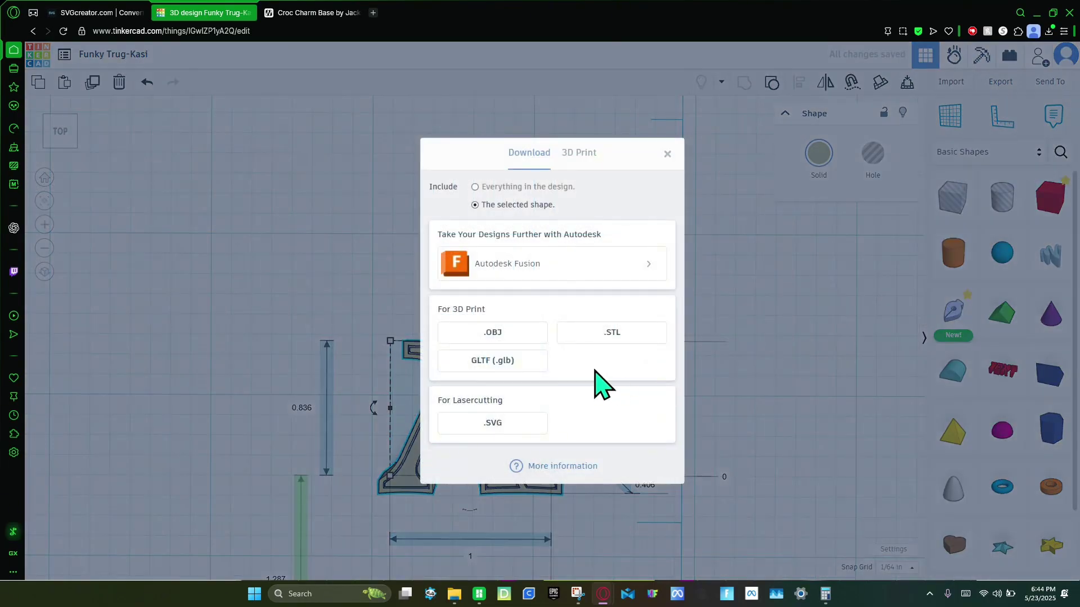
left_click(596, 336)
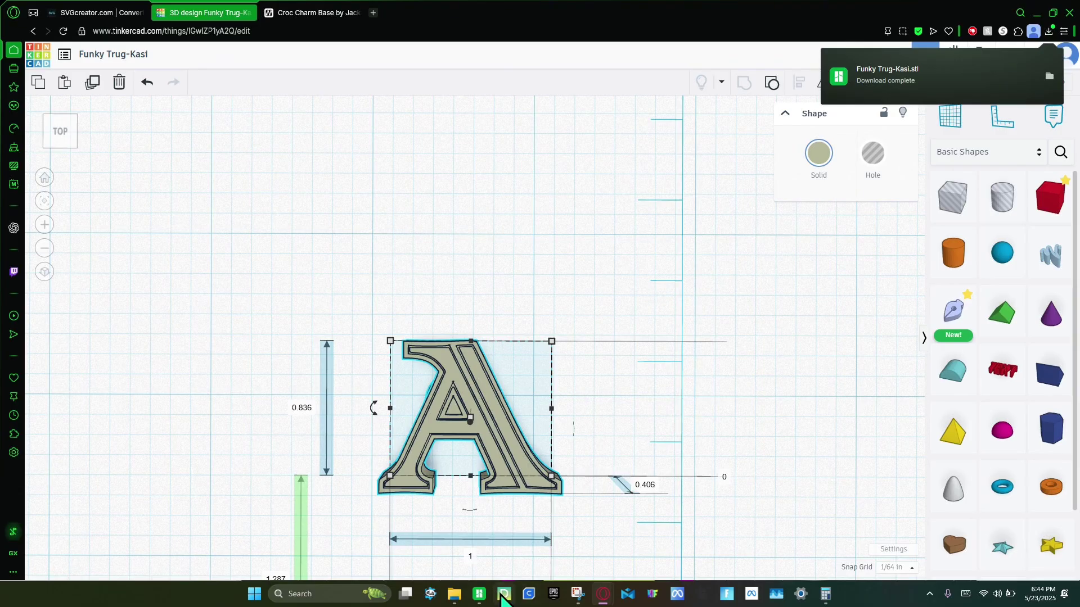
Step: Switch to Bambu Studio, create a new project and import the Funky Trug-Kasi model onto the plate
middle_click(482, 593)
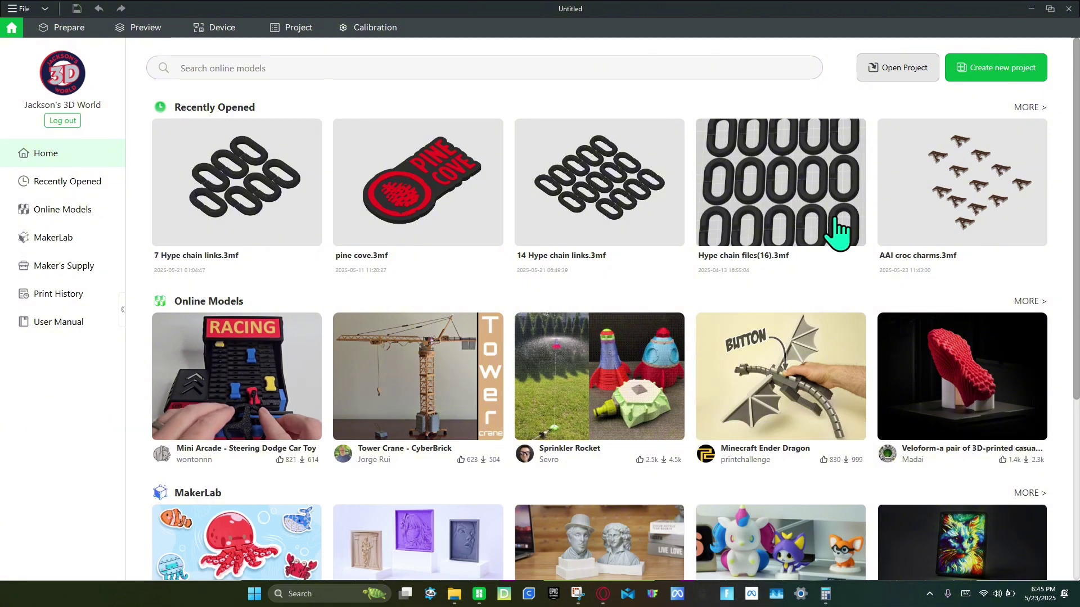
left_click(1001, 76)
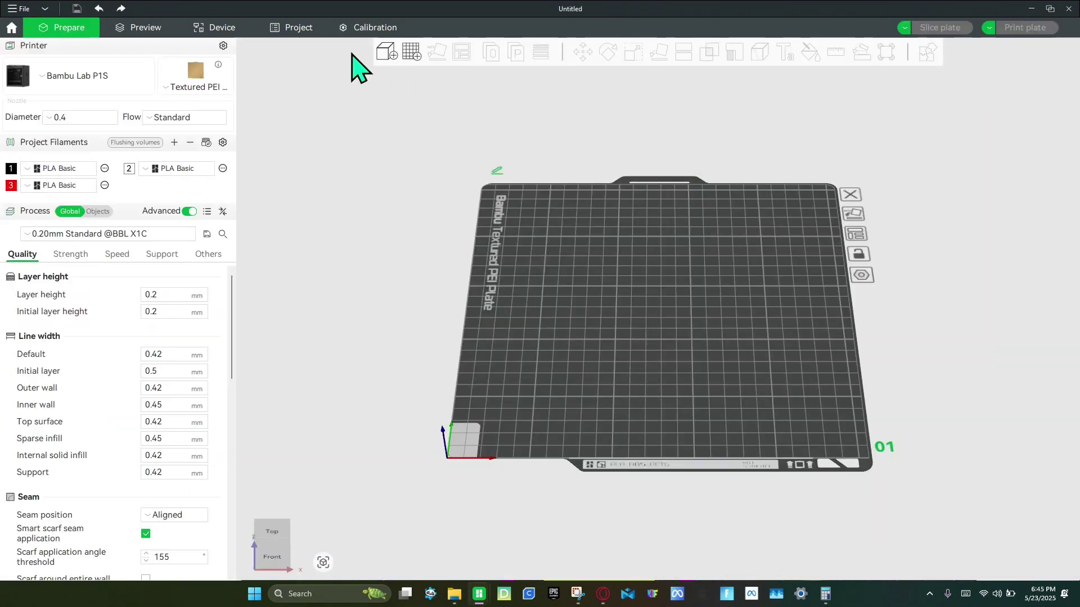
left_click(380, 55)
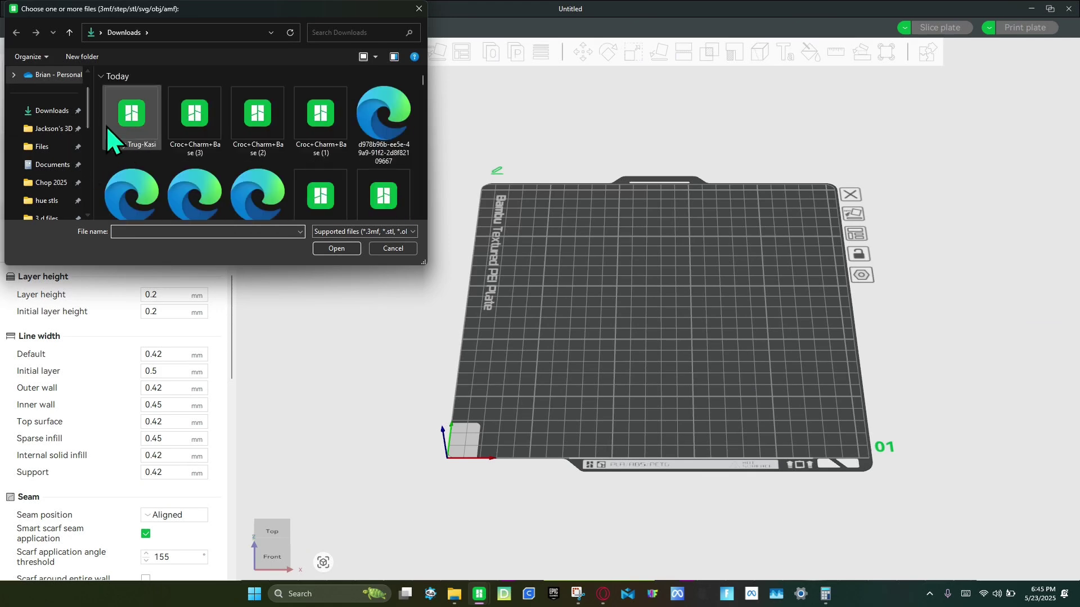
double_click(127, 126)
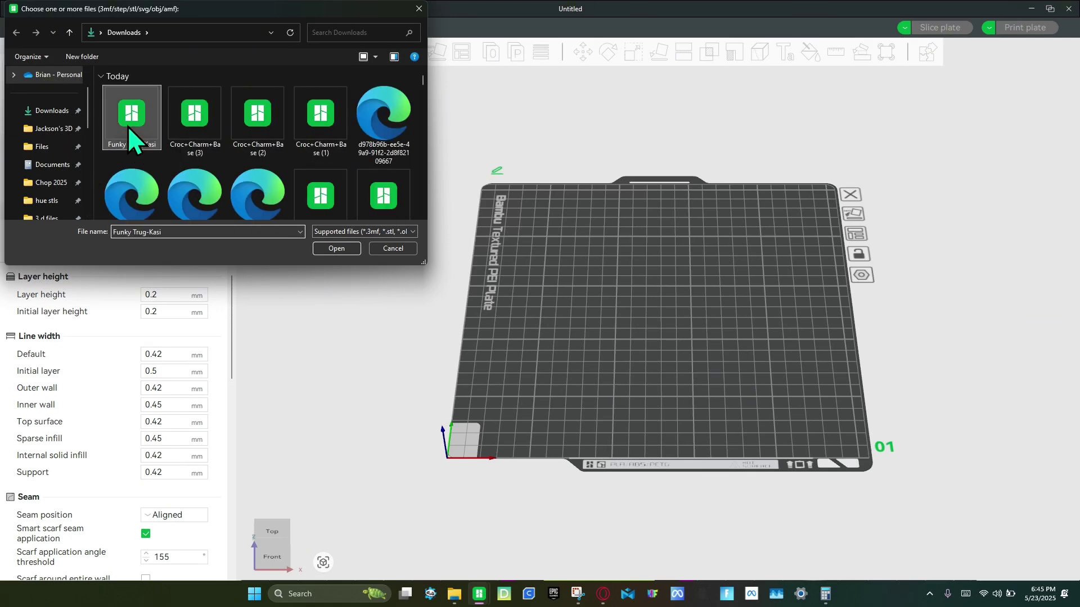
left_click_drag(549, 344, 548, 358)
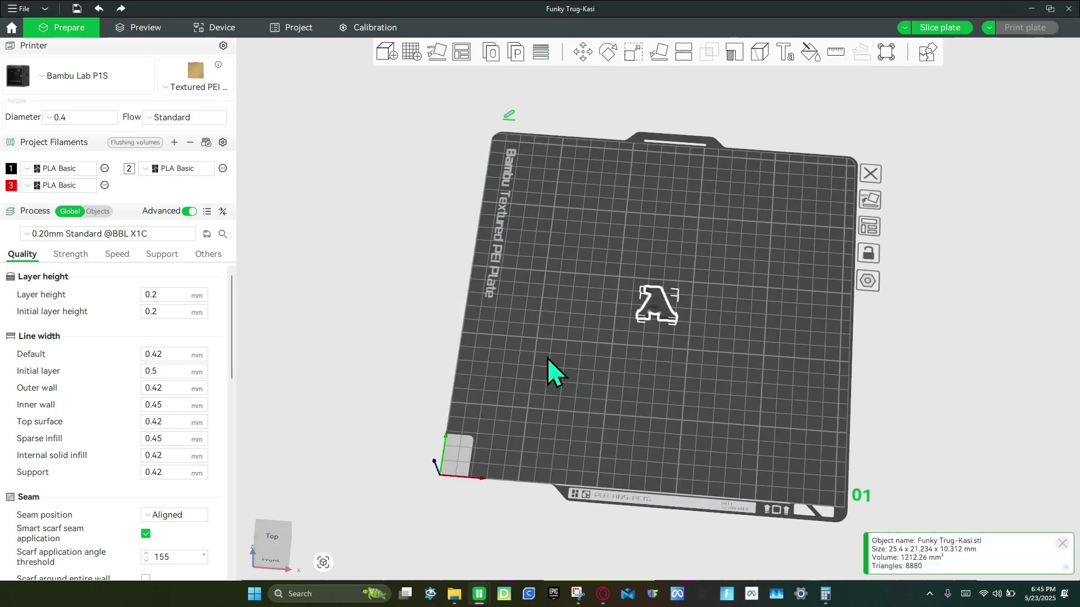
scroll(548, 358, "up", 12)
left_click_drag(414, 294, 417, 292)
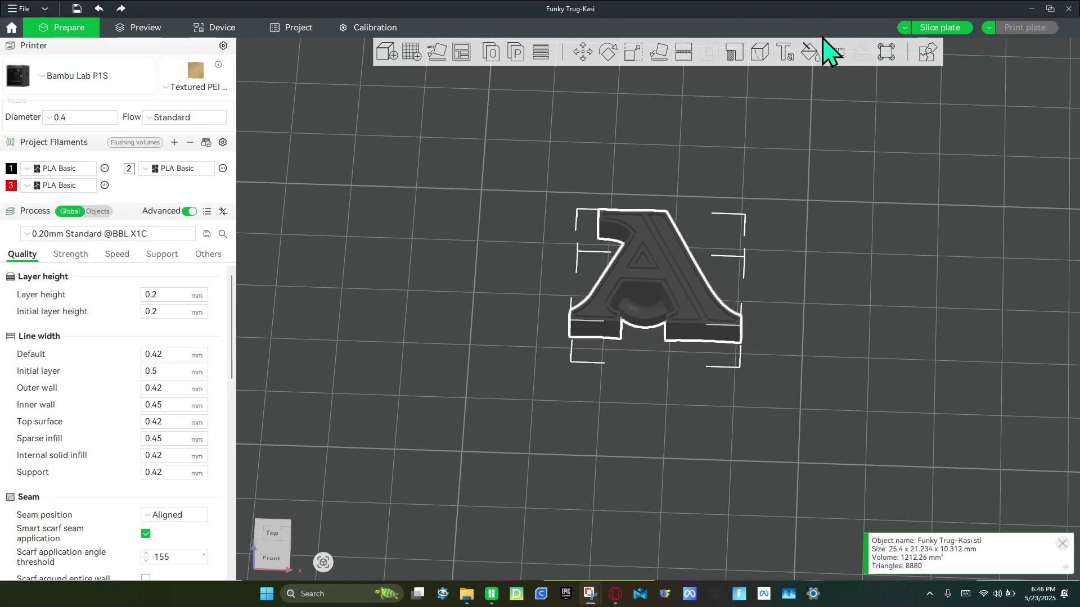
Step: Start color painting on the letter charm and set filament 1's color to white
left_click(810, 52)
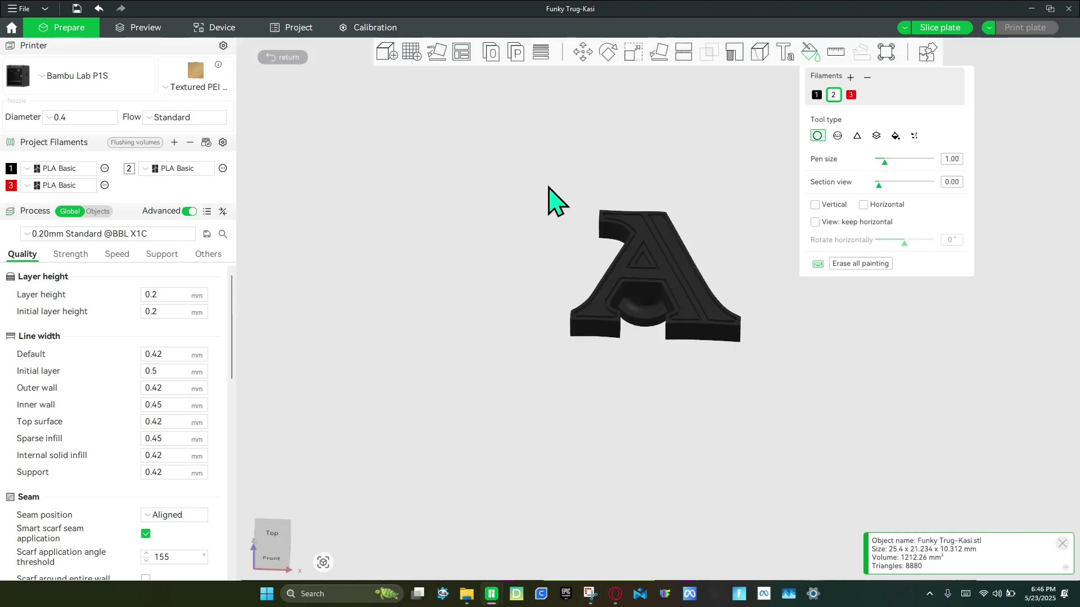
left_click(11, 168)
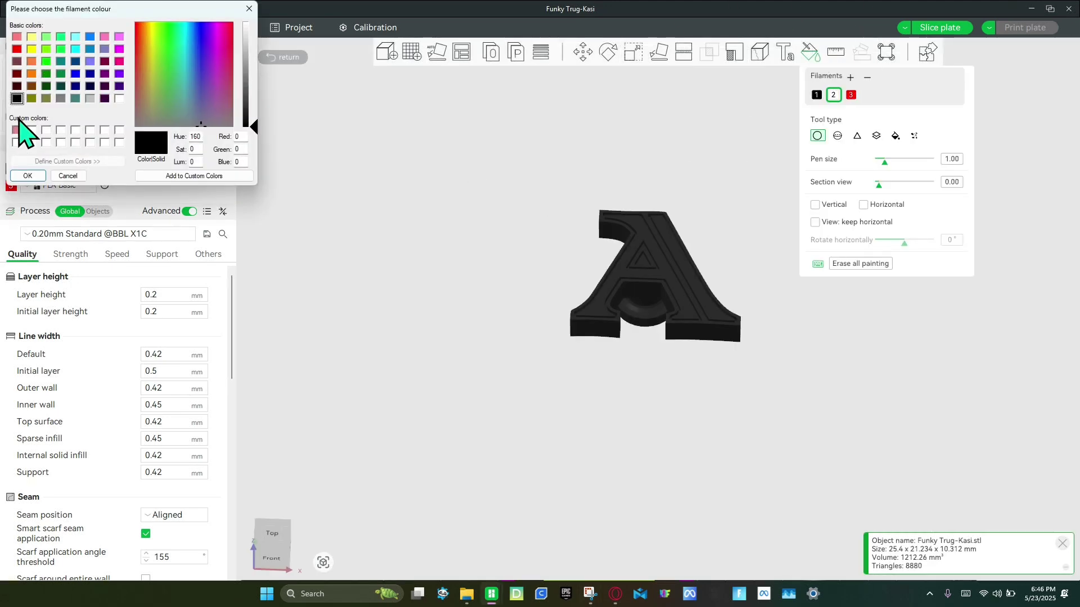
left_click(18, 143)
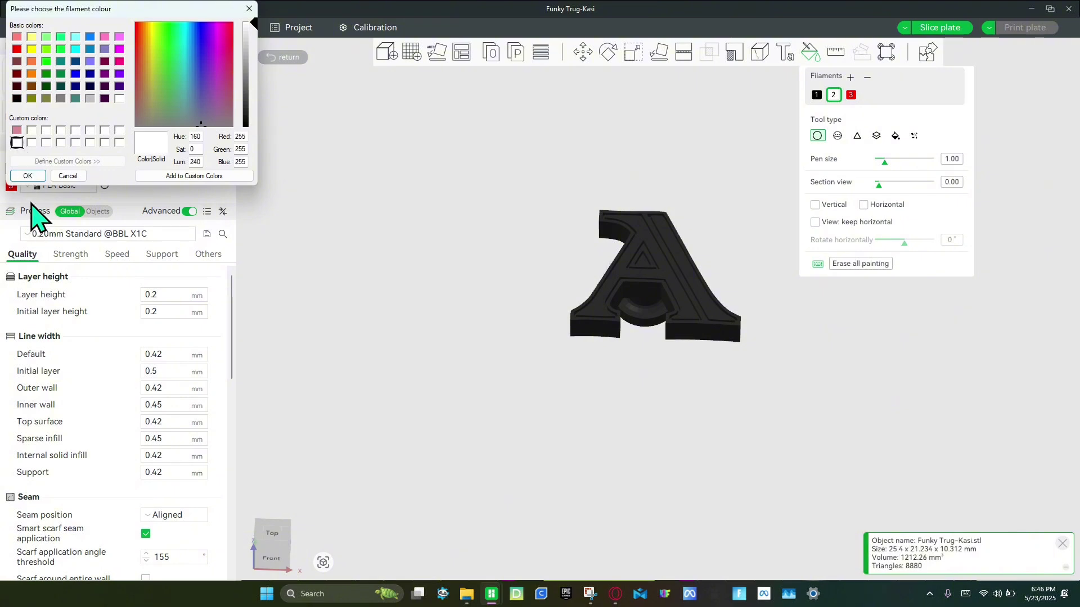
left_click(33, 178)
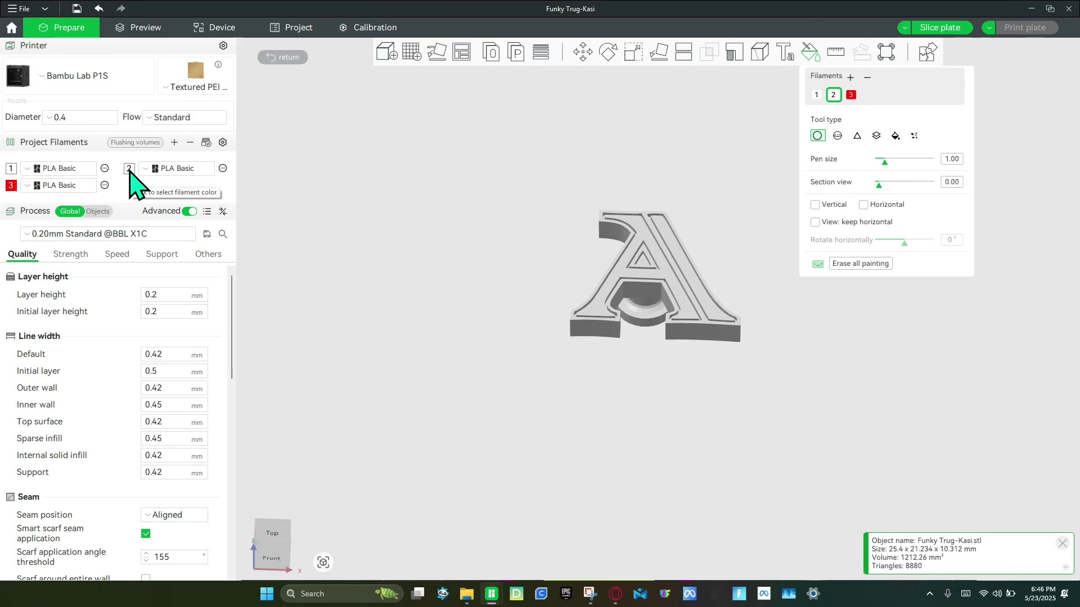
Step: Change filament 2's color to orange and filament 3's color to black
left_click(129, 169)
left_click(31, 62)
left_click(27, 176)
left_click(12, 187)
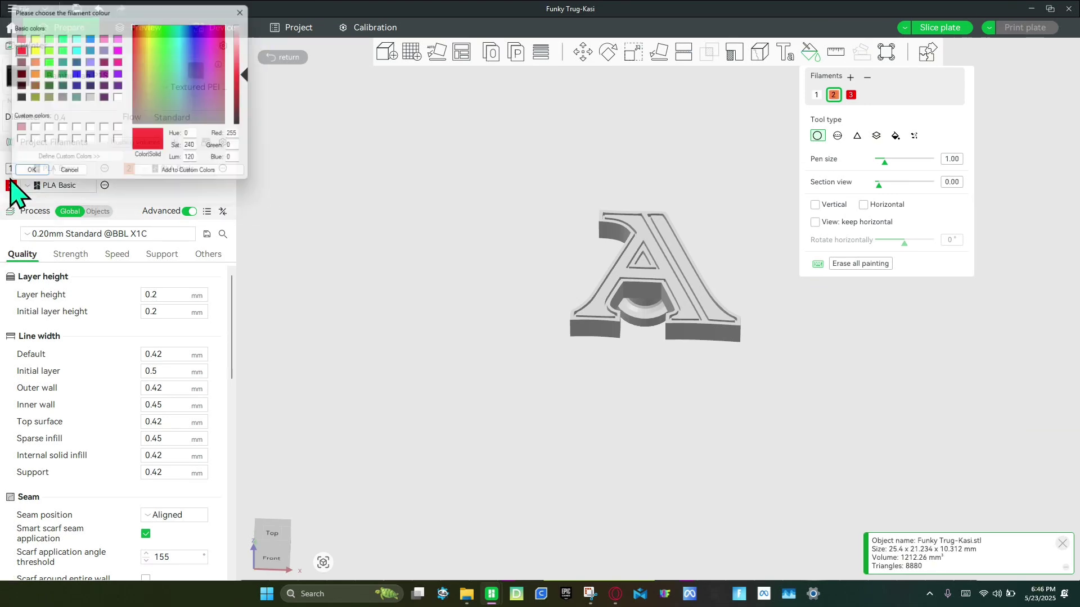
left_click(17, 98)
left_click(28, 176)
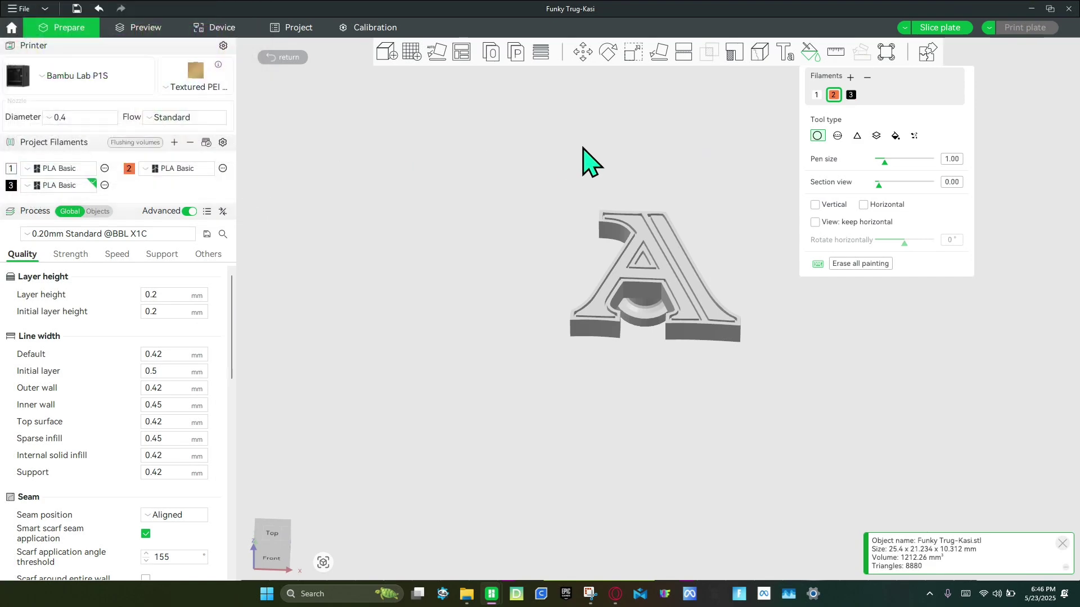
Step: Fill the two raised front faces of the letter A black, using filament 3 and the Fill tool
left_click(851, 95)
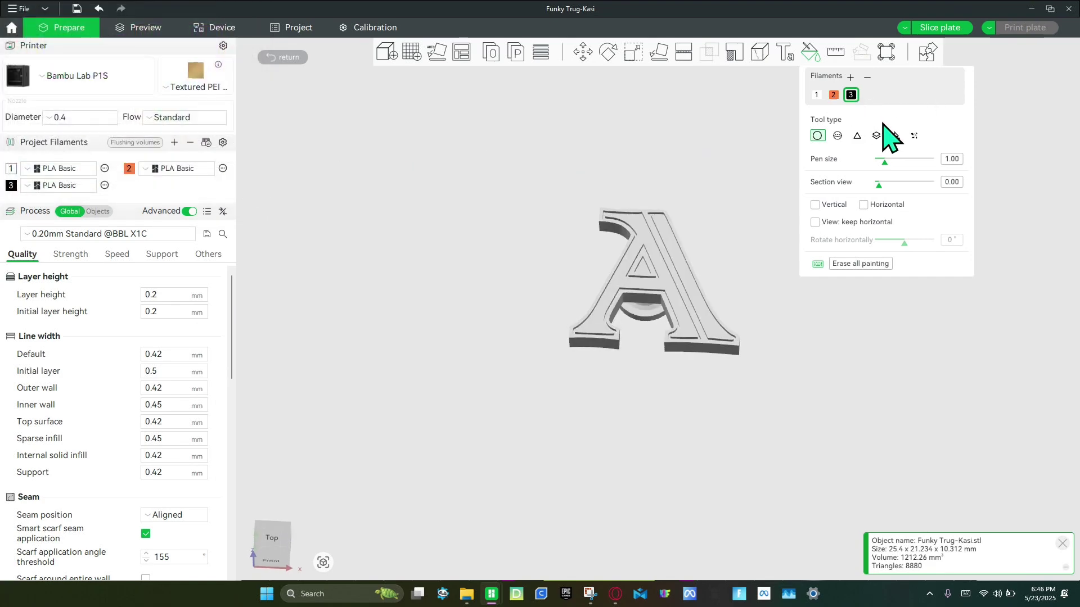
left_click(896, 136)
scroll(675, 222, "up", 5)
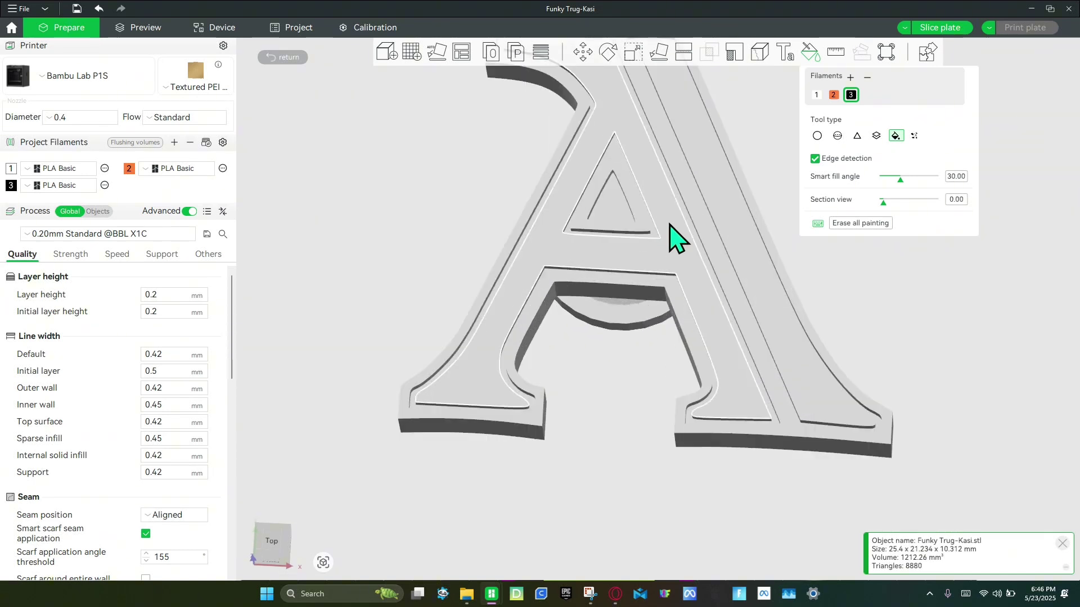
left_click(669, 224)
left_click(738, 216)
left_click_drag(906, 321, 936, 317)
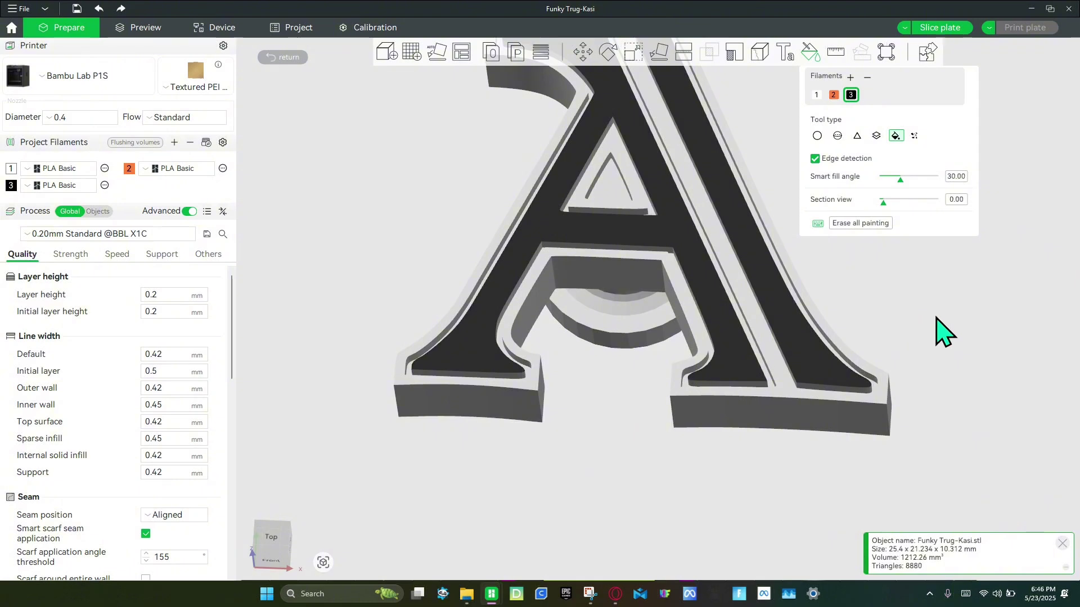
Step: Fill the front side wall at the raised letter's left foot black, trying different edge detection and smart fill angle settings
left_click(815, 159)
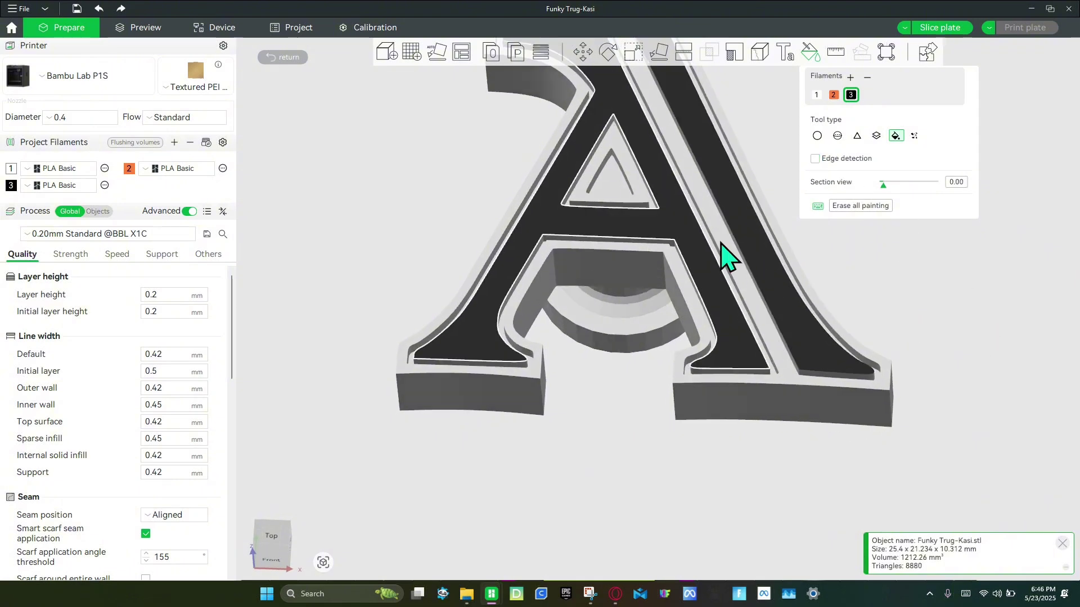
scroll(916, 389, "up", 3)
scroll(801, 369, "up", 8)
middle_click_drag(776, 362, 371, 135)
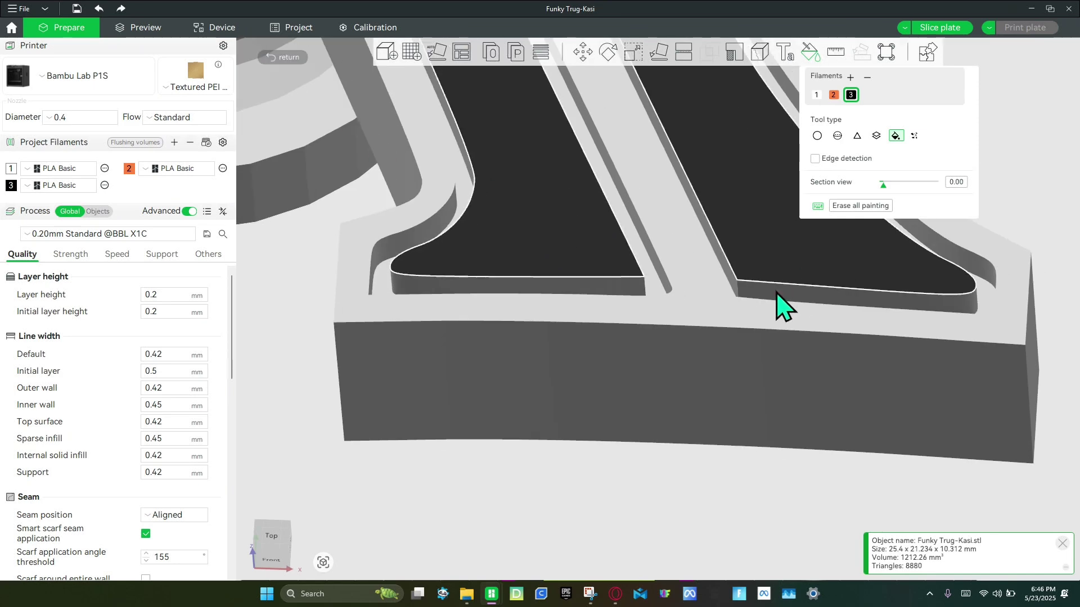
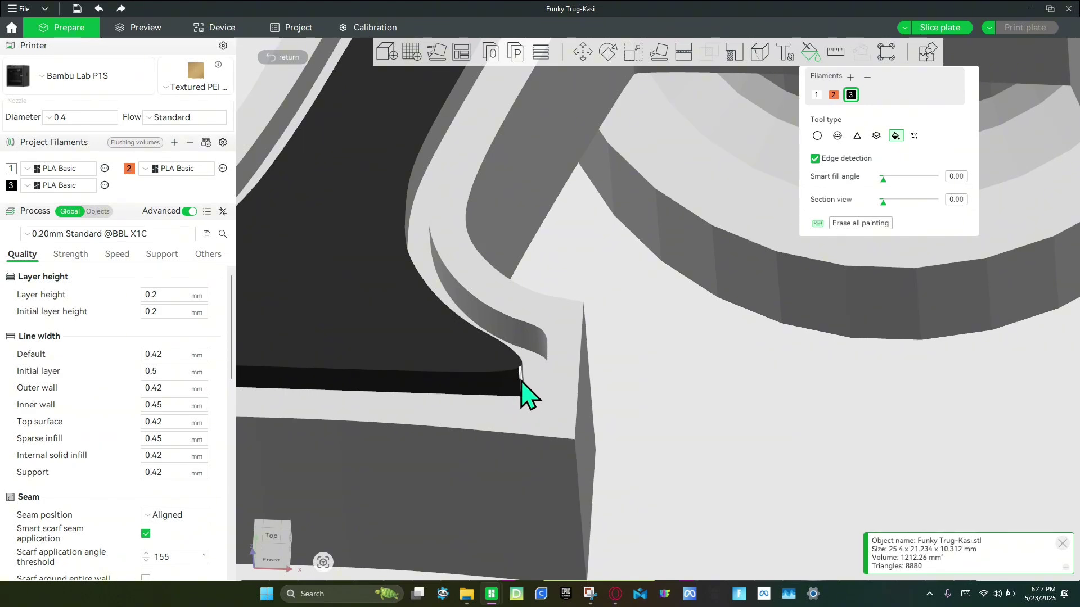
left_click_drag(611, 397, 606, 404)
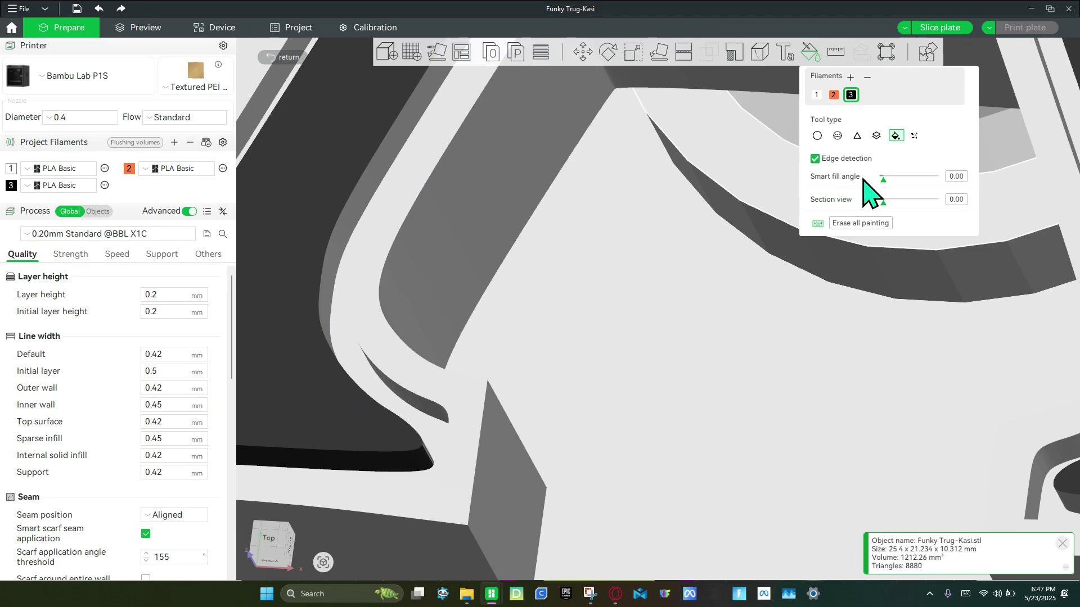
Step: Set the smart fill angle to 25 and fill the curved inner side wall of the raised left foot black
left_click_drag(885, 182, 887, 183)
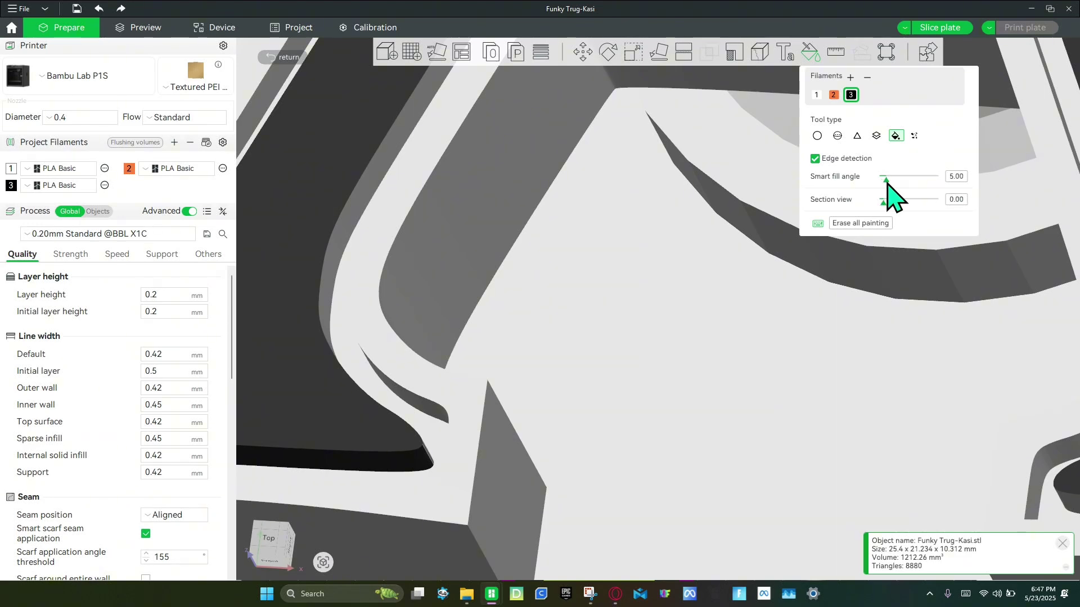
scroll(431, 434, "up", 5)
middle_click_drag(422, 435, 743, 397)
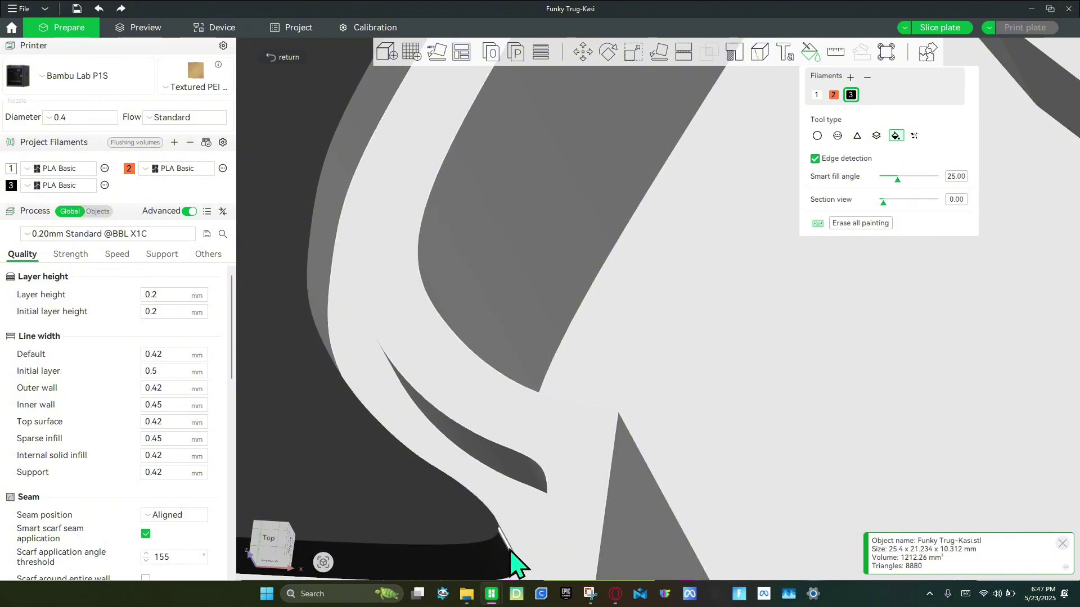
left_click_drag(760, 463, 513, 416)
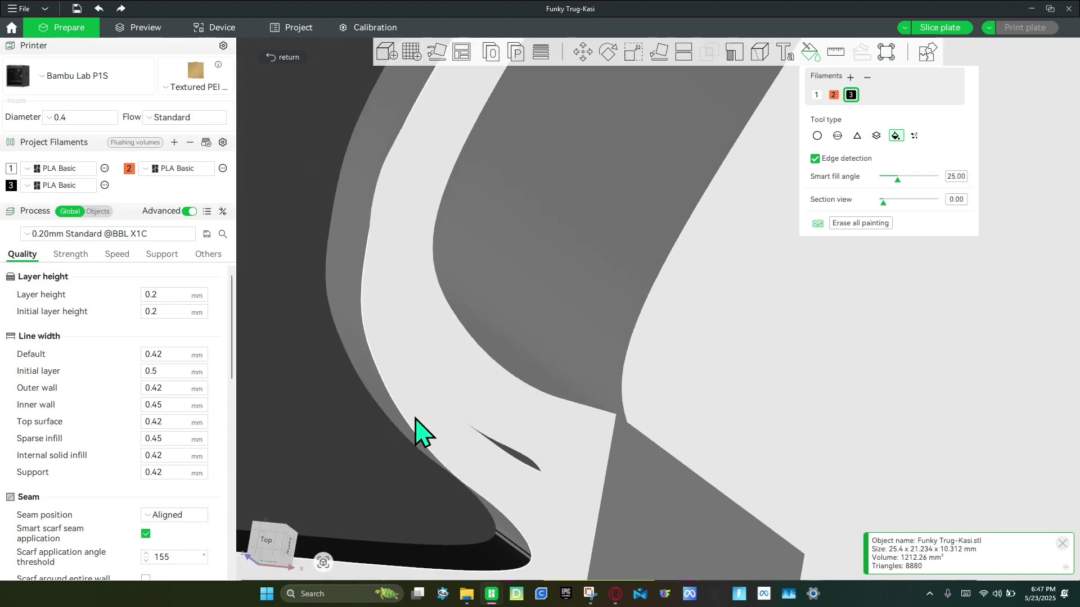
left_click(361, 356)
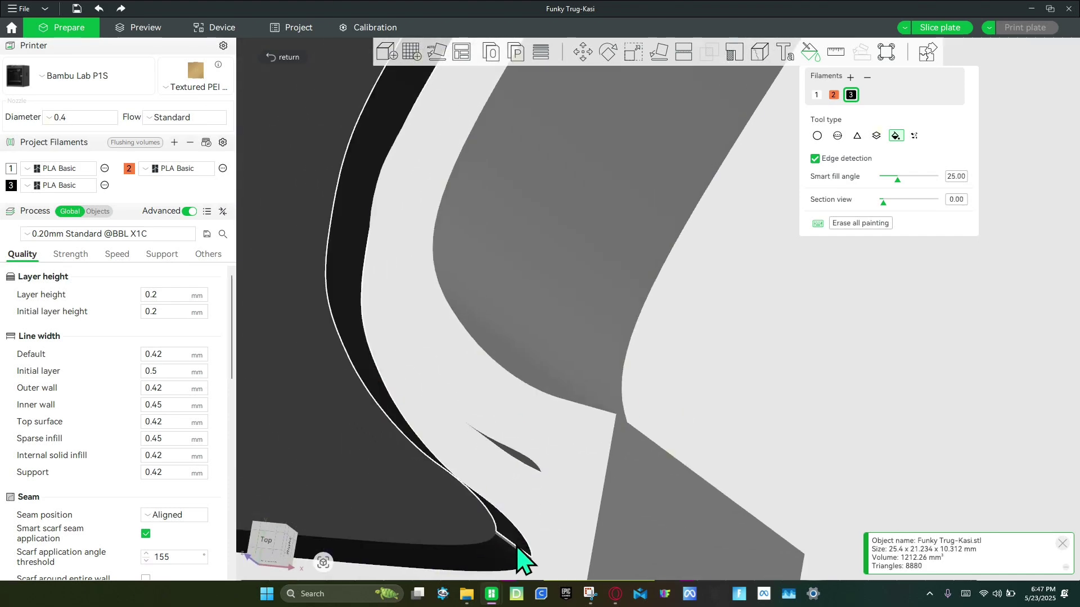
scroll(656, 536, "down", 12)
left_click_drag(433, 462, 462, 452)
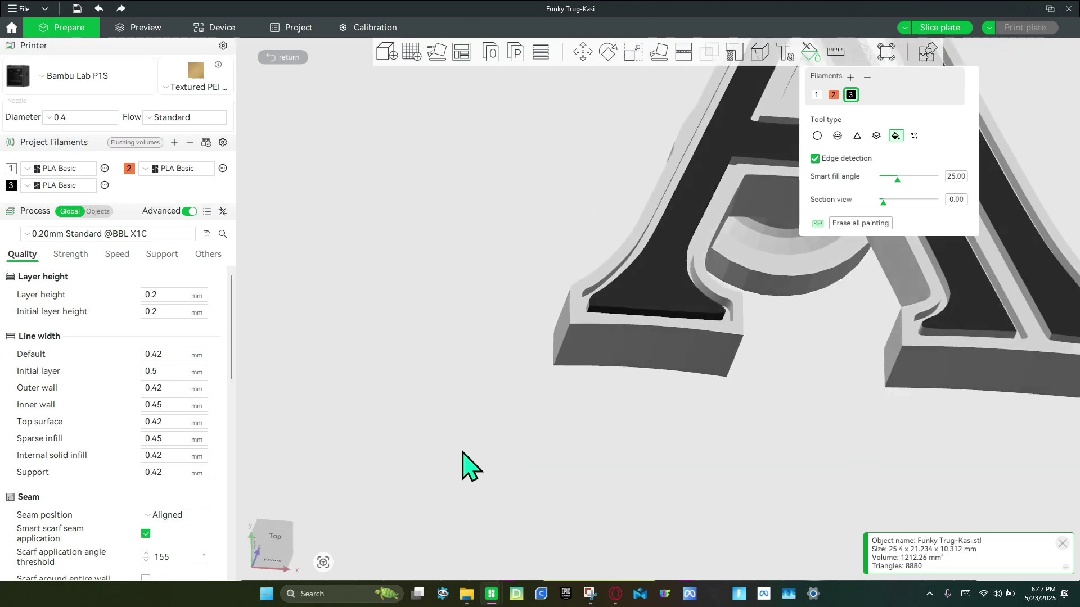
Step: Fill more side walls of the raised letter black, including those around its upper serif
scroll(463, 451, "up", 8)
left_click(587, 514)
scroll(492, 371, "down", 3)
left_click_drag(483, 228, 476, 272)
right_click_drag(526, 180, 535, 303)
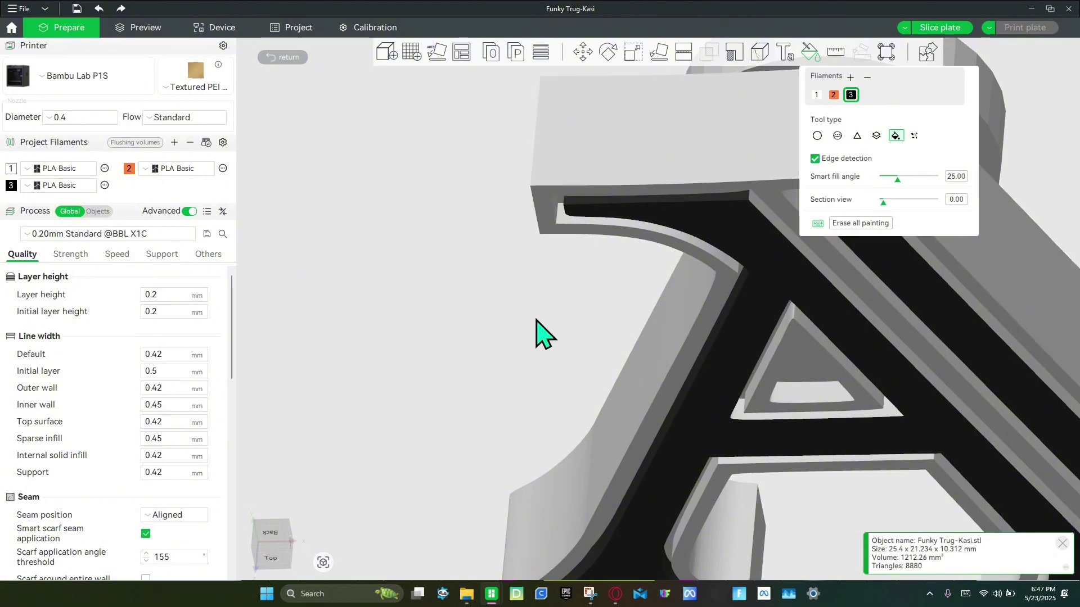
Step: Fill the side wall beneath the crossbar and the remaining side walls of the raised strokes black
scroll(535, 327, "down", 2)
left_click_drag(592, 288, 337, 264)
left_click_drag(337, 213, 404, 207)
left_click_drag(678, 178, 530, 383)
scroll(332, 331, "down", 10)
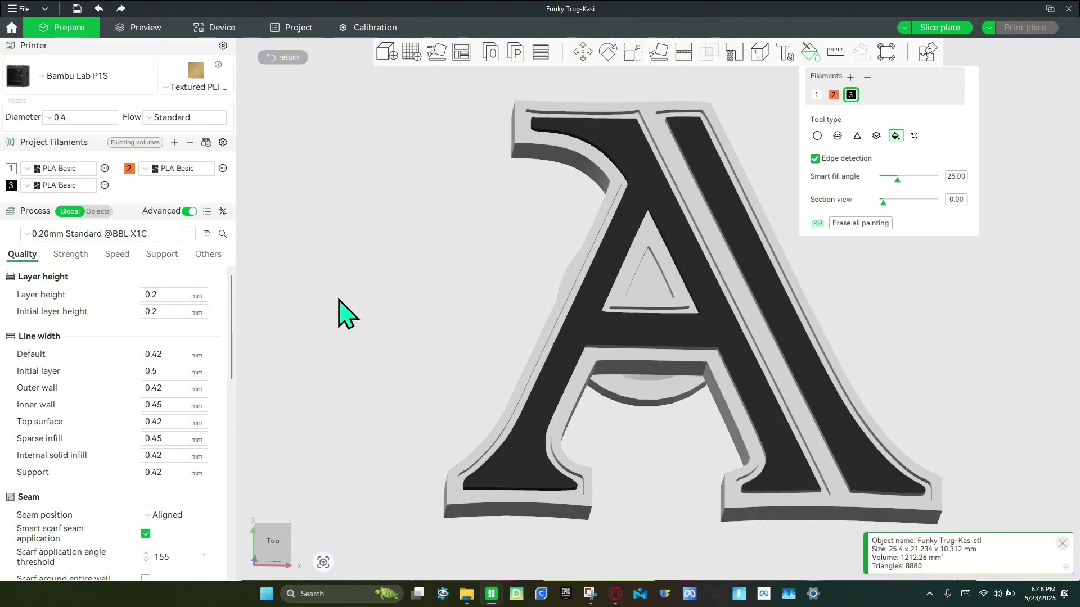
left_click_drag(339, 314, 554, 304)
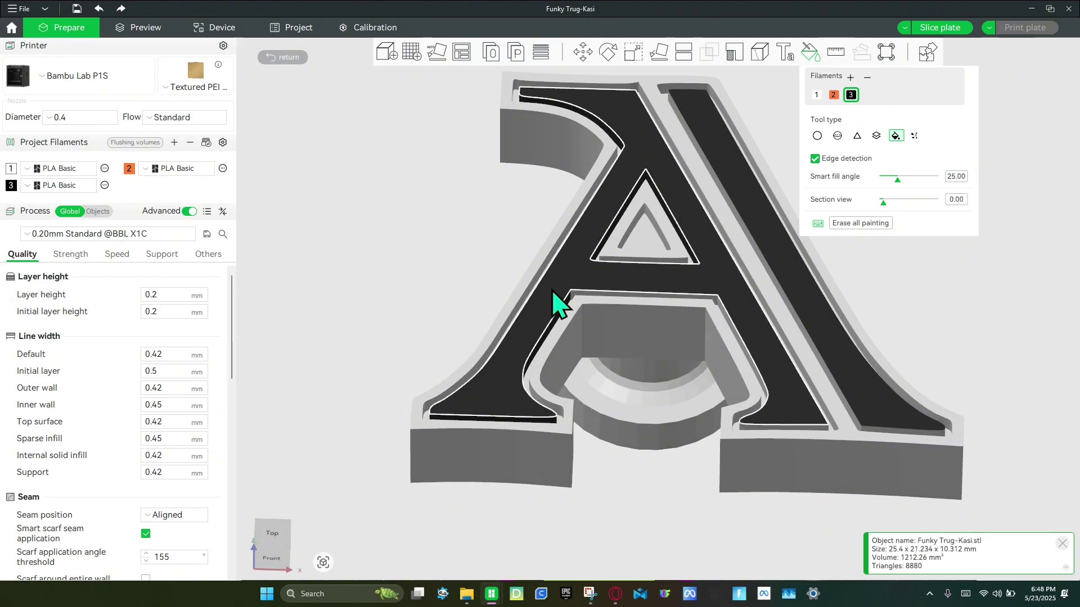
left_click(593, 293)
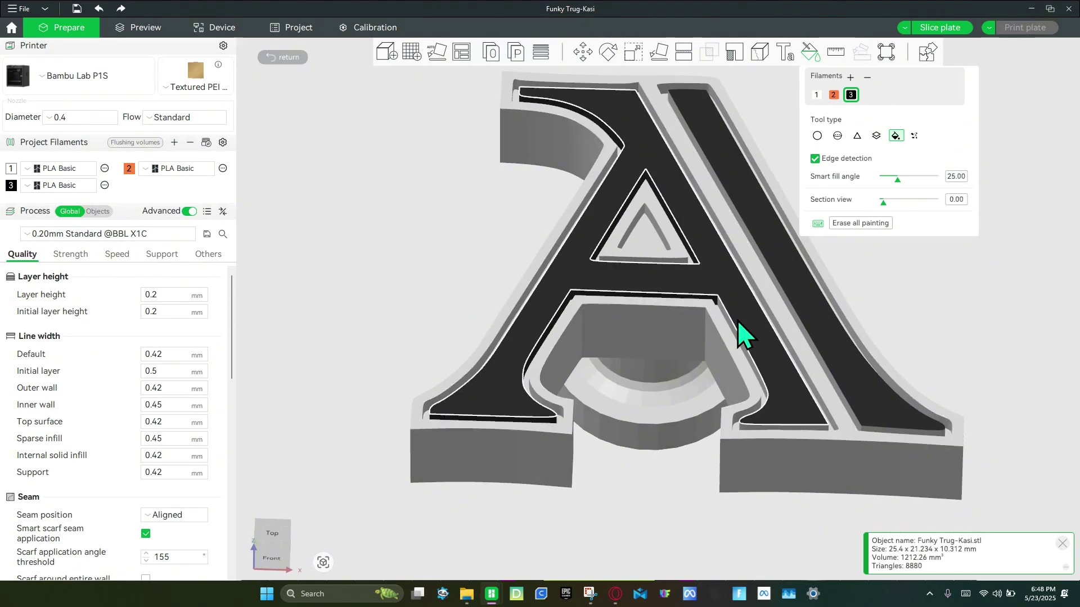
left_click_drag(685, 459, 928, 293)
Step: Fill the letter's outer border and the inner triangle's border orange with filament 2
left_click(834, 95)
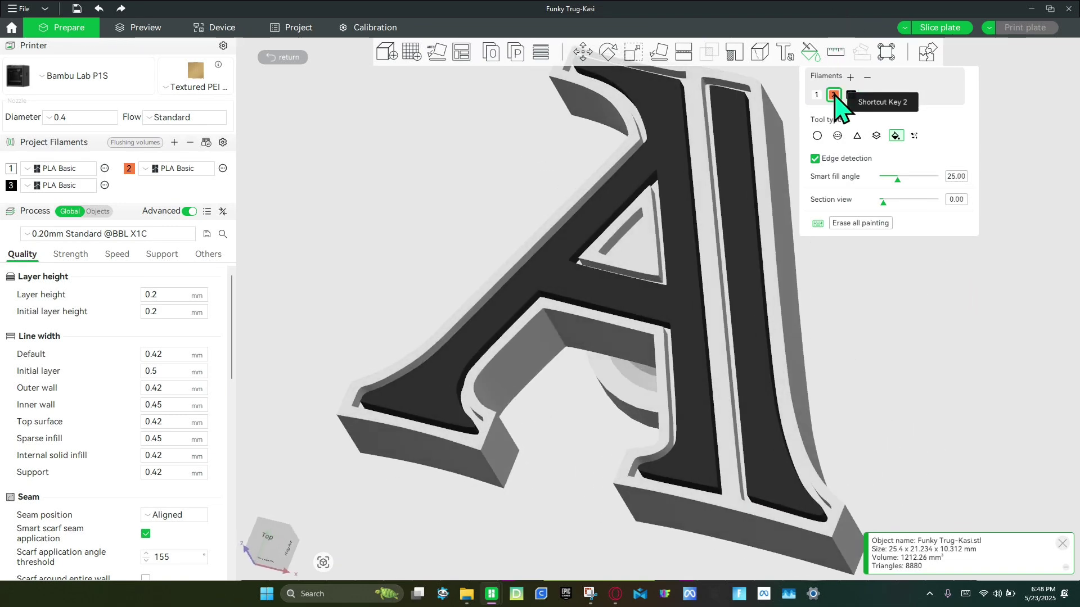
left_click_drag(920, 385, 928, 392)
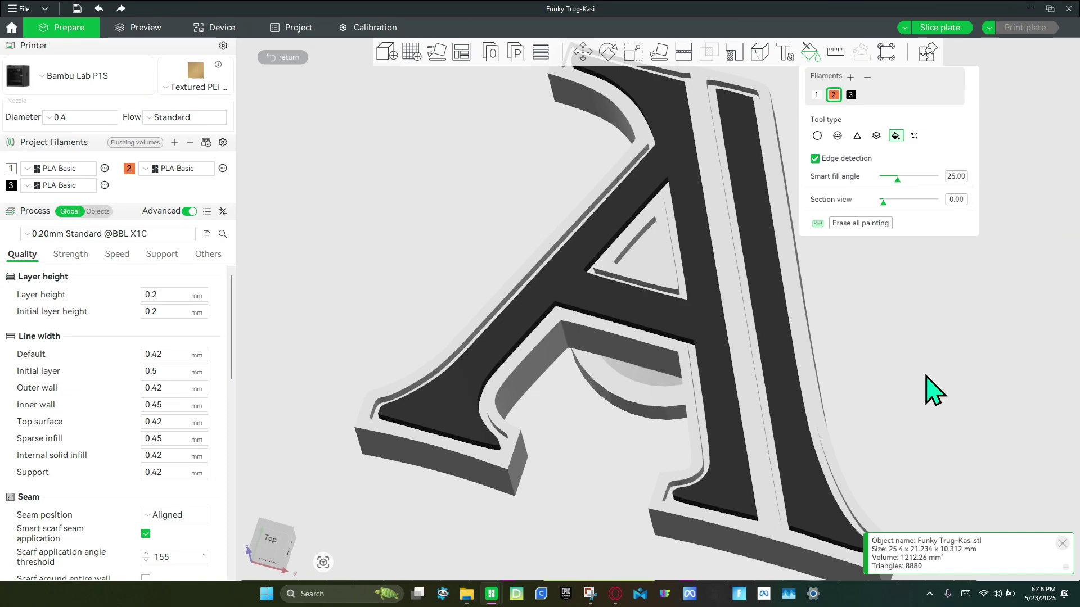
left_click(807, 338)
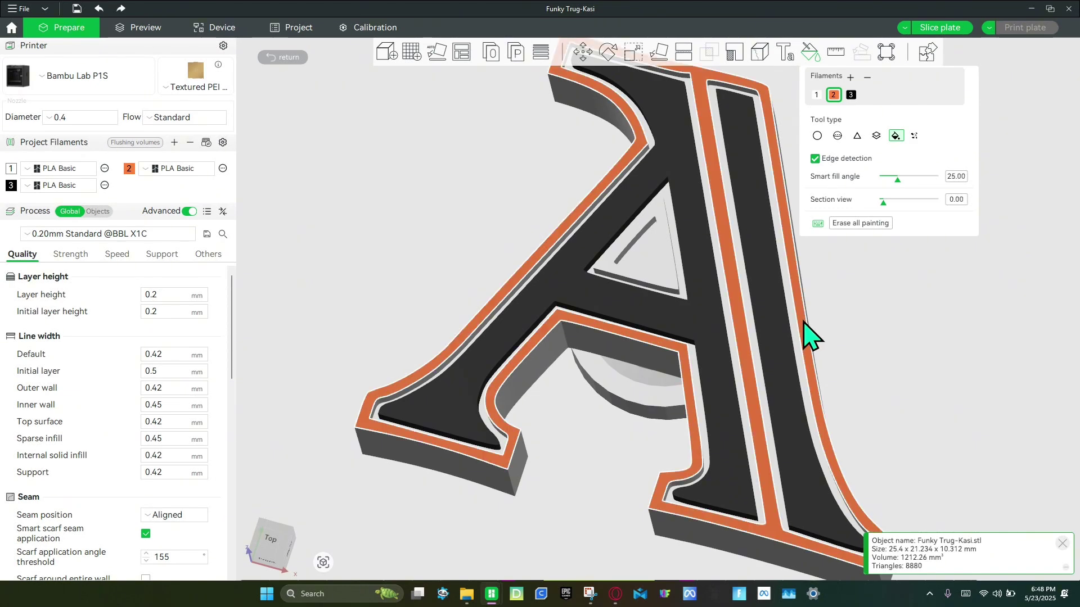
left_click(668, 281)
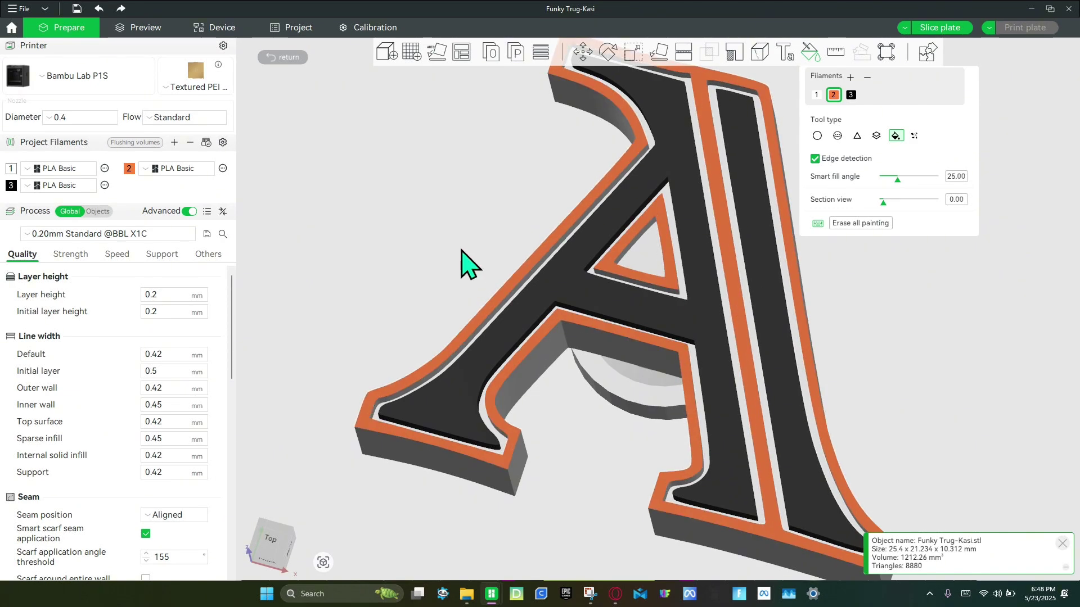
Step: Fill the inward-facing walls of the border around the left leg and foot orange
left_click_drag(466, 260, 383, 232)
scroll(579, 438, "up", 5)
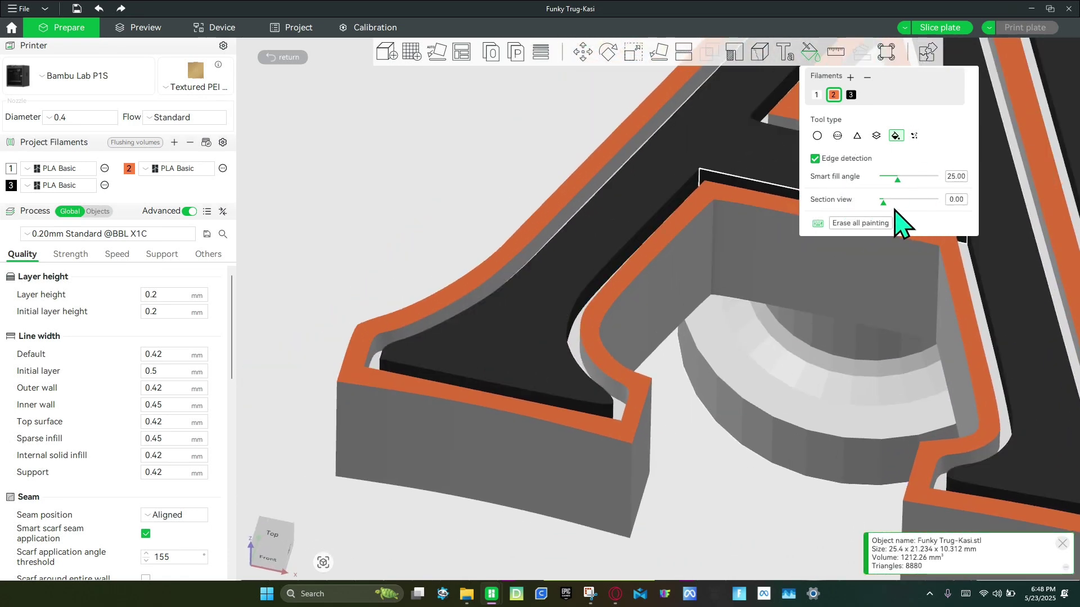
left_click(613, 393)
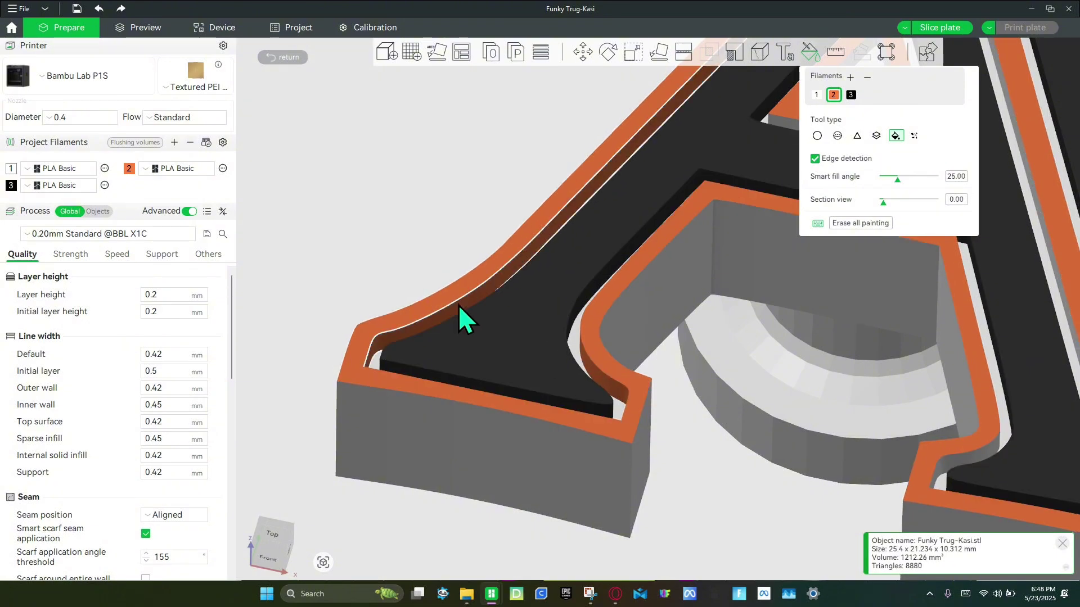
left_click_drag(303, 278, 303, 313)
right_click_drag(506, 372, 428, 235)
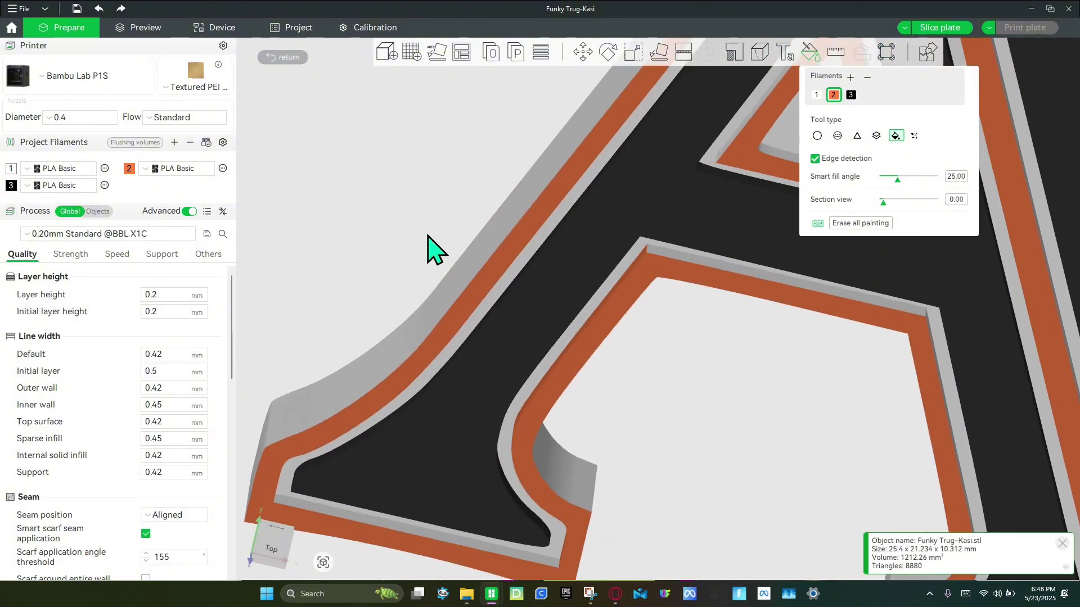
scroll(451, 232, "down", 6)
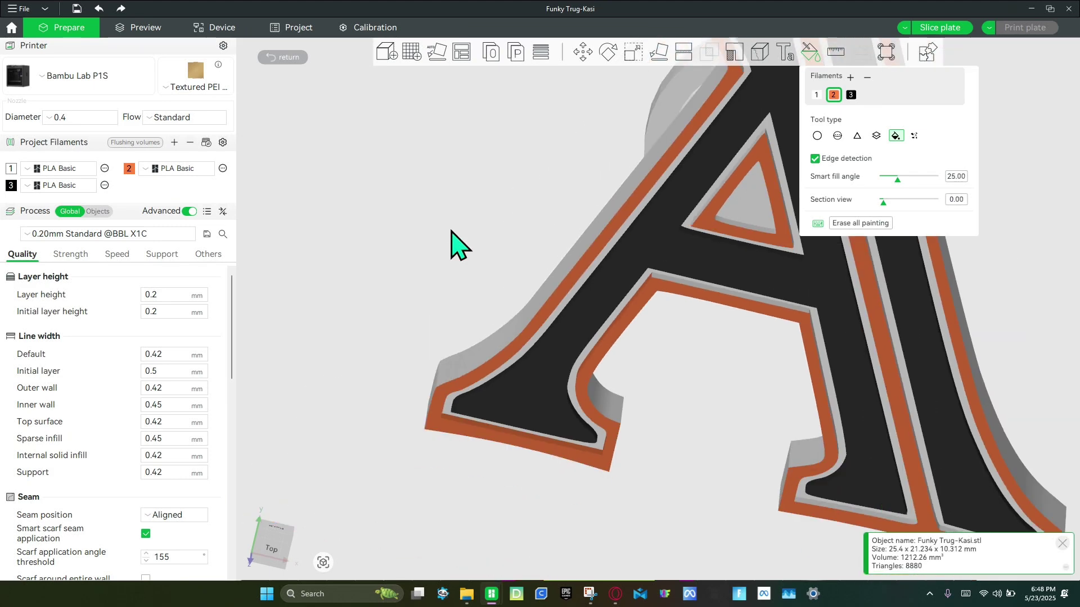
Step: Fill the inward-facing border walls at the top serif and above the narrow black stripe orange
left_click_drag(451, 231, 456, 192)
right_click_drag(456, 192, 371, 295)
scroll(613, 124, "up", 8)
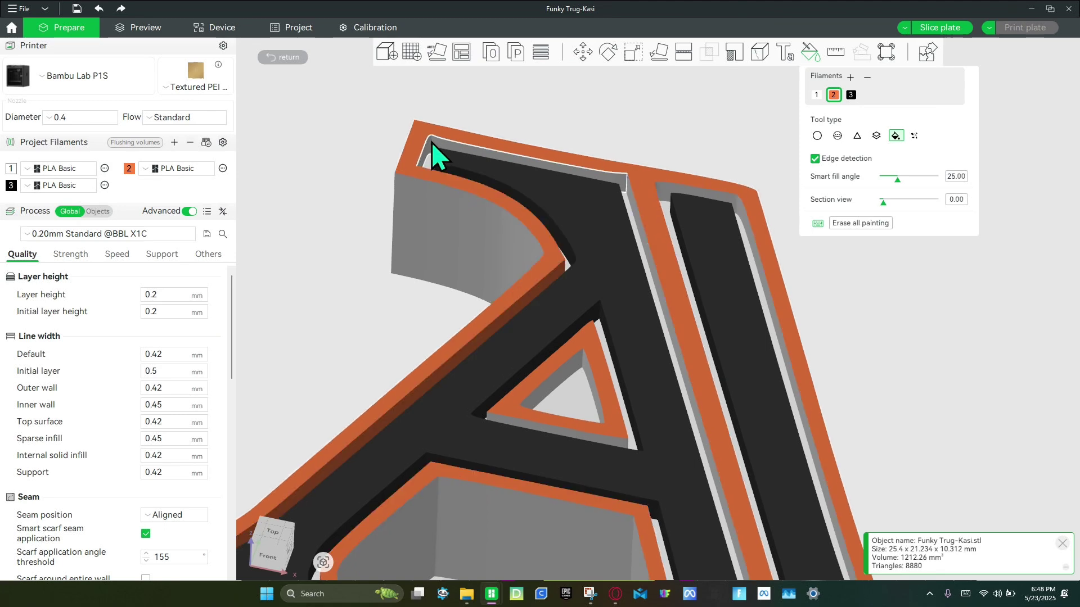
left_click(431, 141)
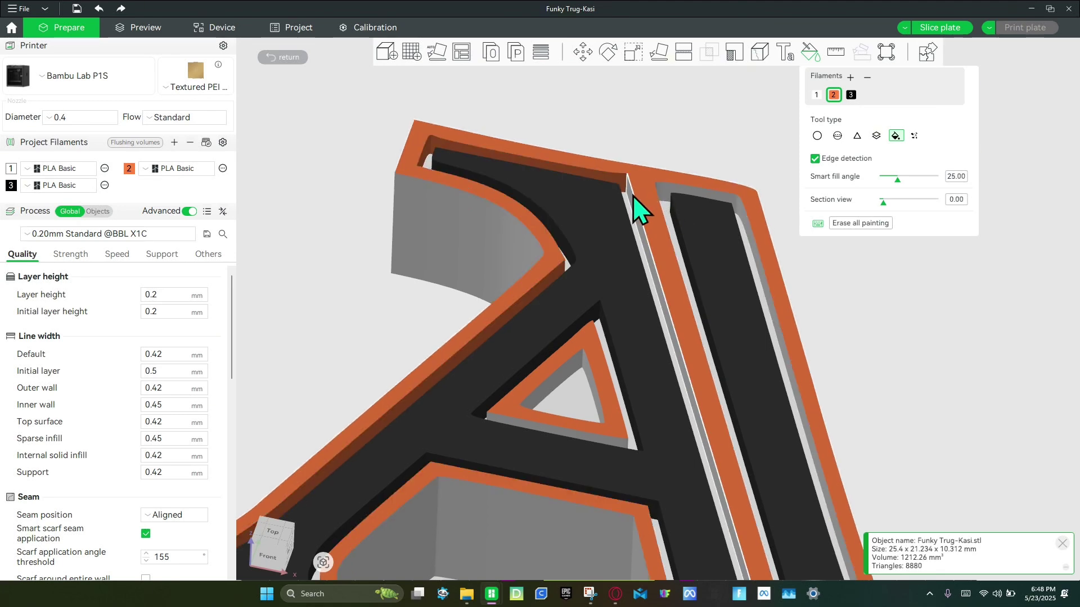
left_click(669, 191)
scroll(957, 323, "down", 5)
left_click_drag(962, 352, 675, 337)
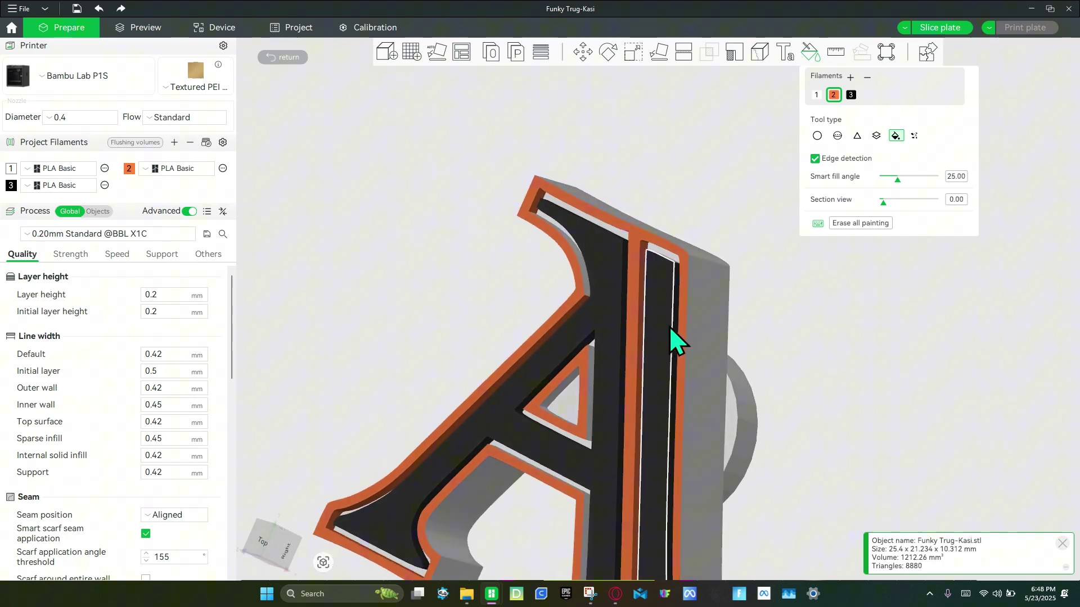
Step: Fill the remaining border walls near the serif and around the inner triangle orange, and leave color painting
left_click(585, 280)
left_click_drag(898, 401, 694, 390)
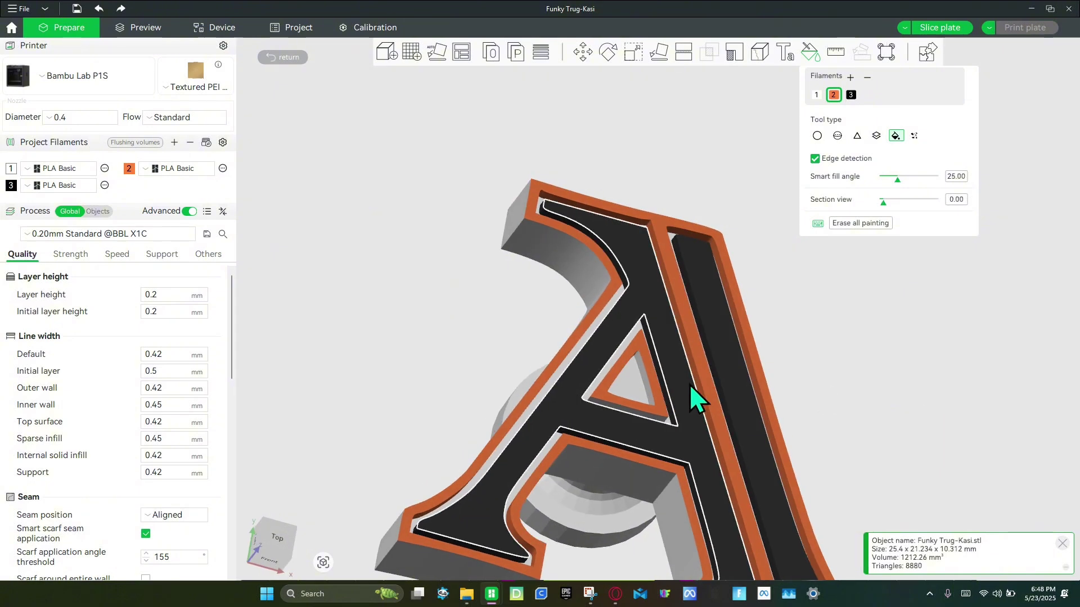
left_click_drag(880, 350, 894, 384)
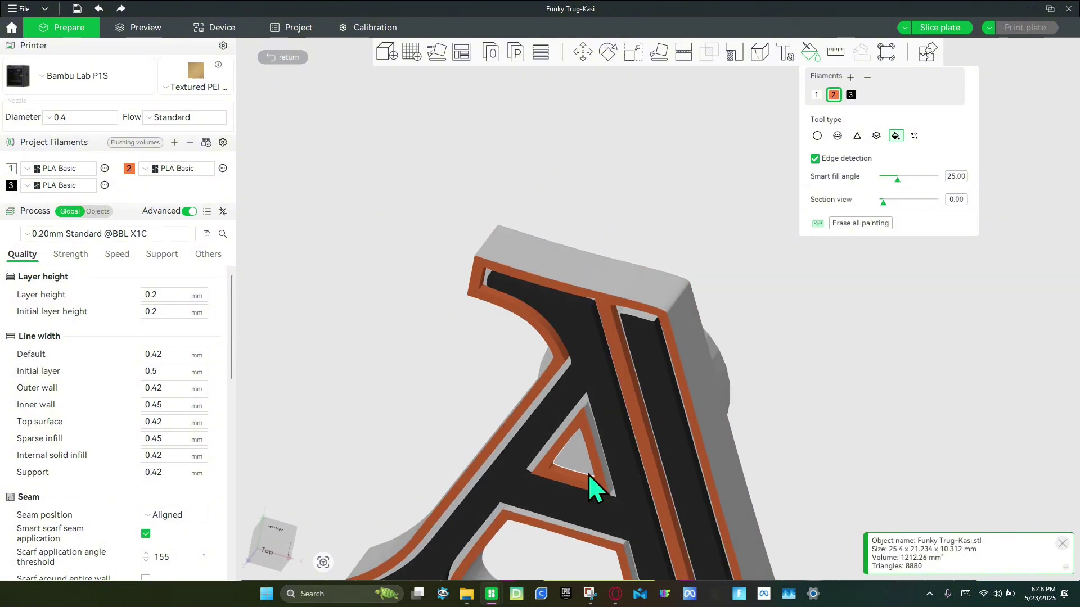
left_click_drag(602, 464, 453, 366)
left_click(637, 402)
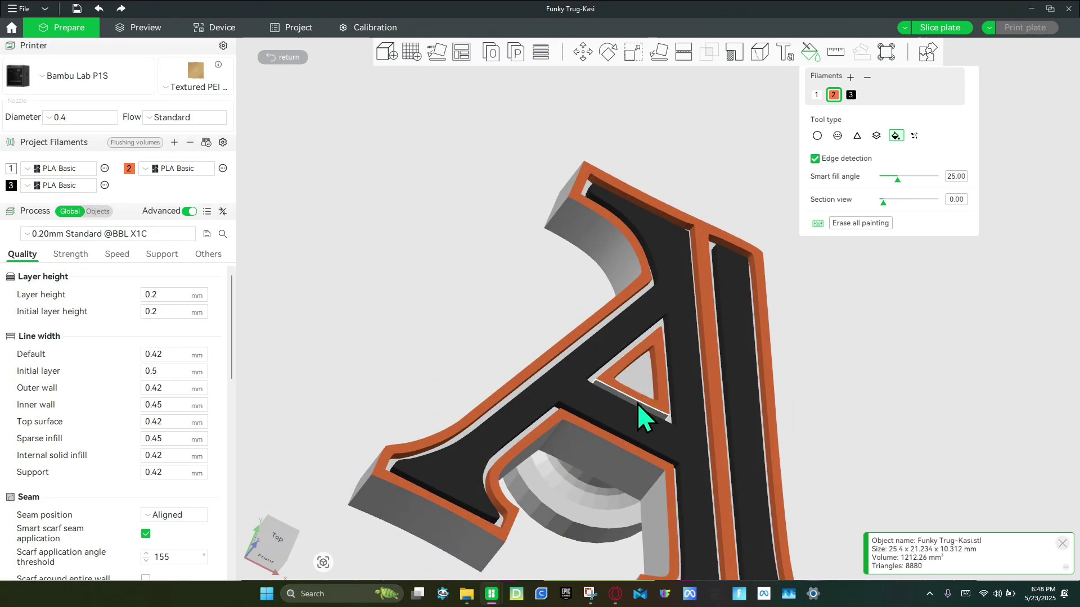
left_click_drag(405, 308, 394, 269)
left_click(285, 58)
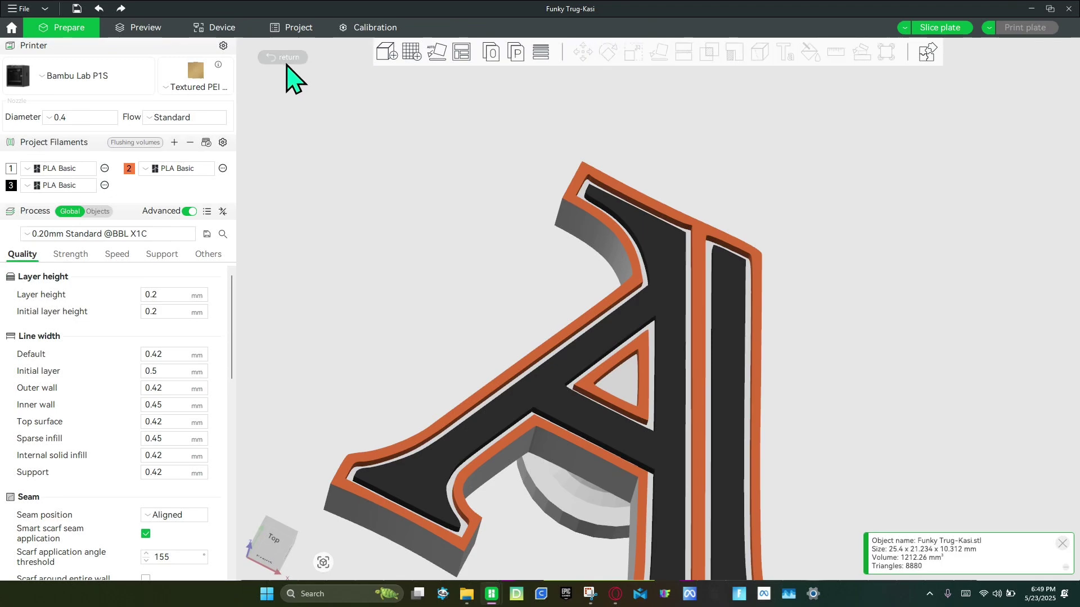
left_click_drag(502, 207, 517, 253)
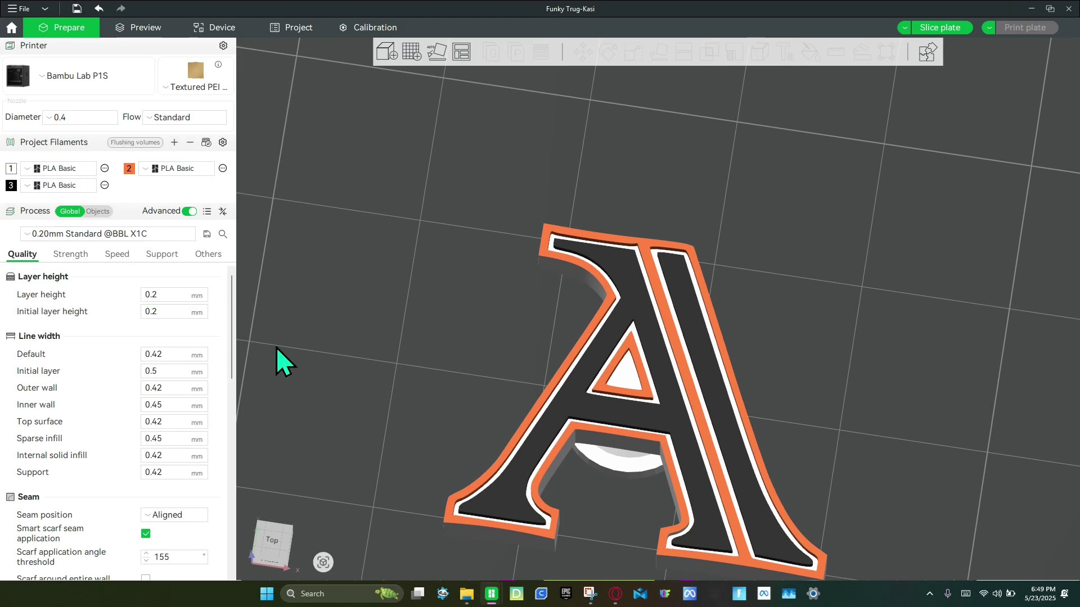
Step: Enable tree(auto) support, slice the plate and inspect the sliced charm from the front and above
left_click(161, 254)
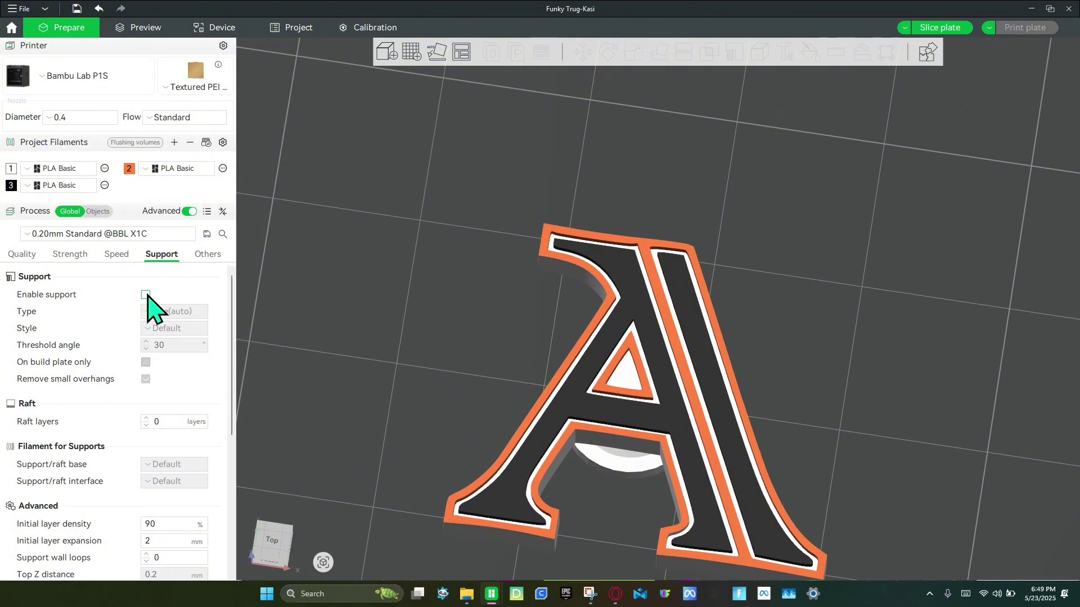
left_click(147, 295)
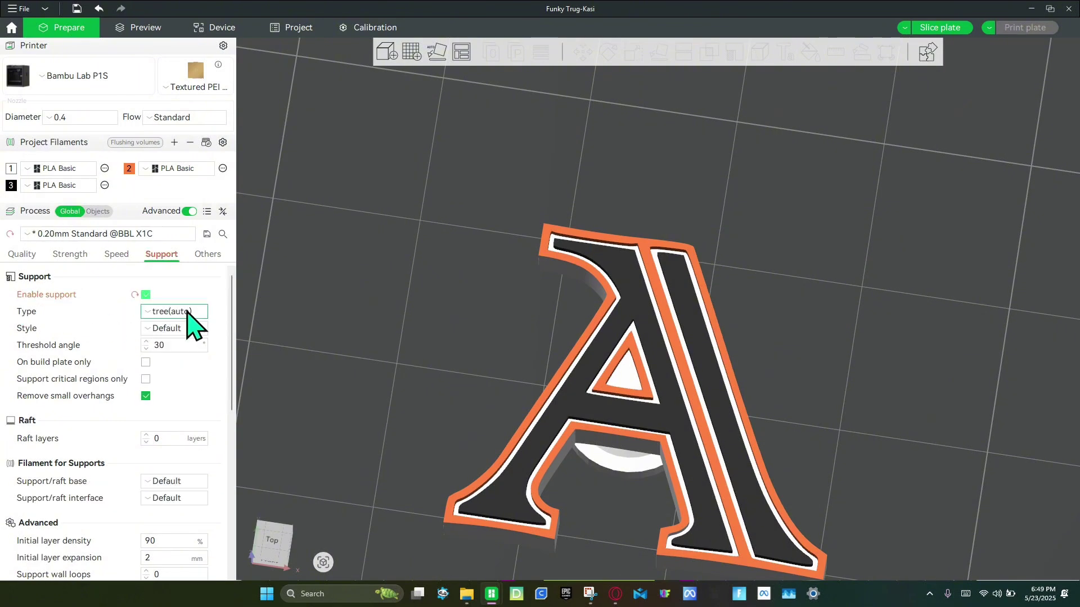
left_click_drag(585, 364, 845, 120)
left_click(963, 23)
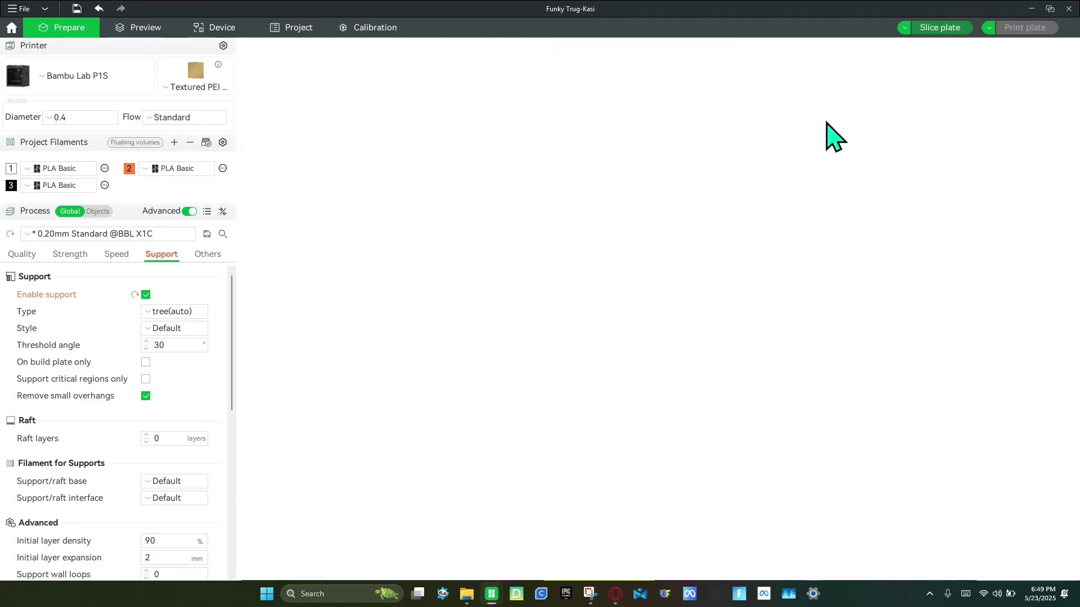
left_click_drag(473, 375, 336, 327)
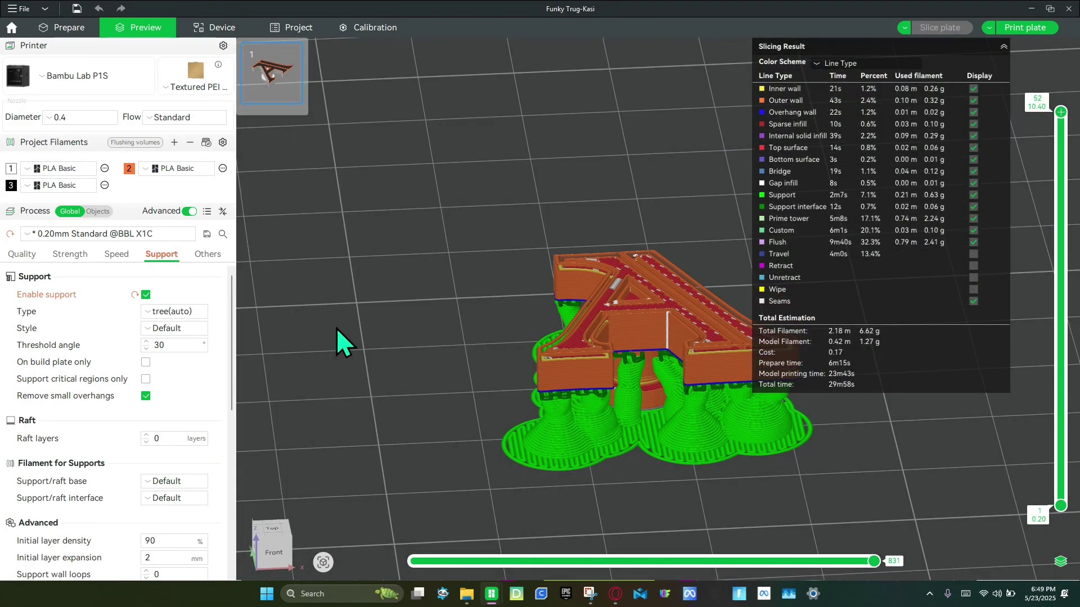
key("1")
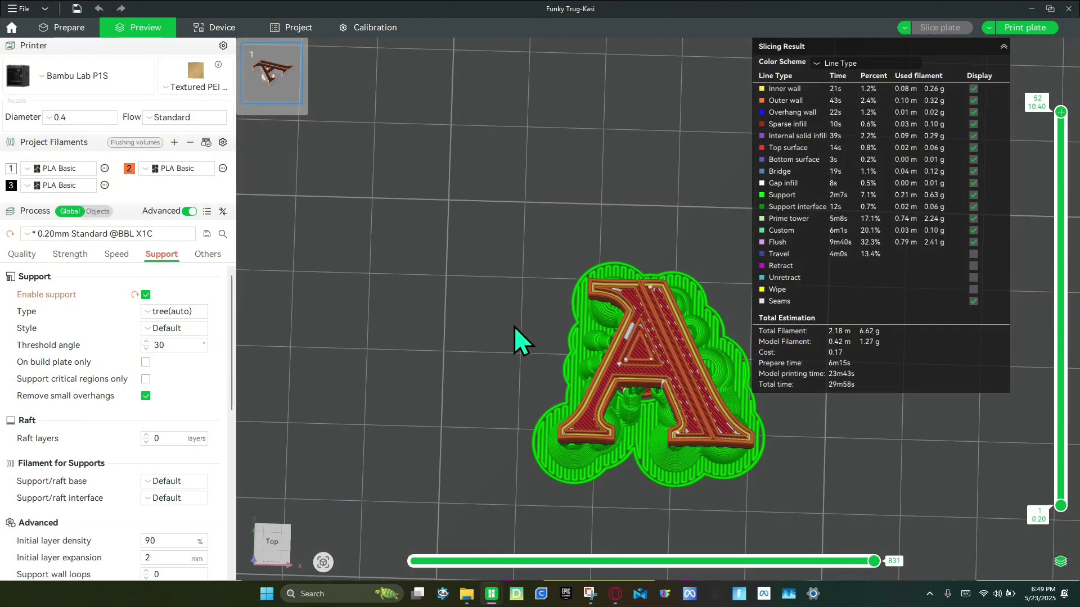